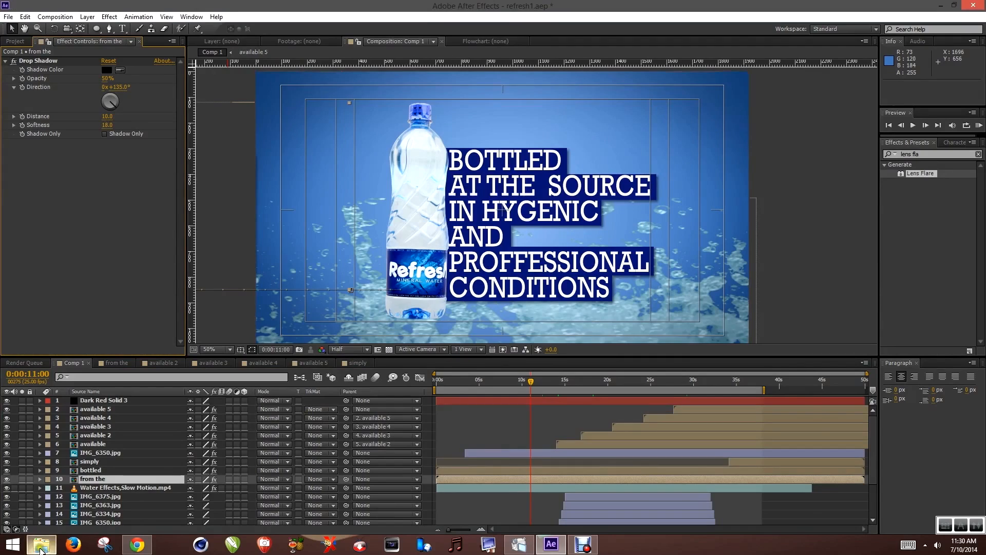
Step: Play the montage video from the "the stage" folder in shows, close the player and return to After Effects
double_click(608, 192)
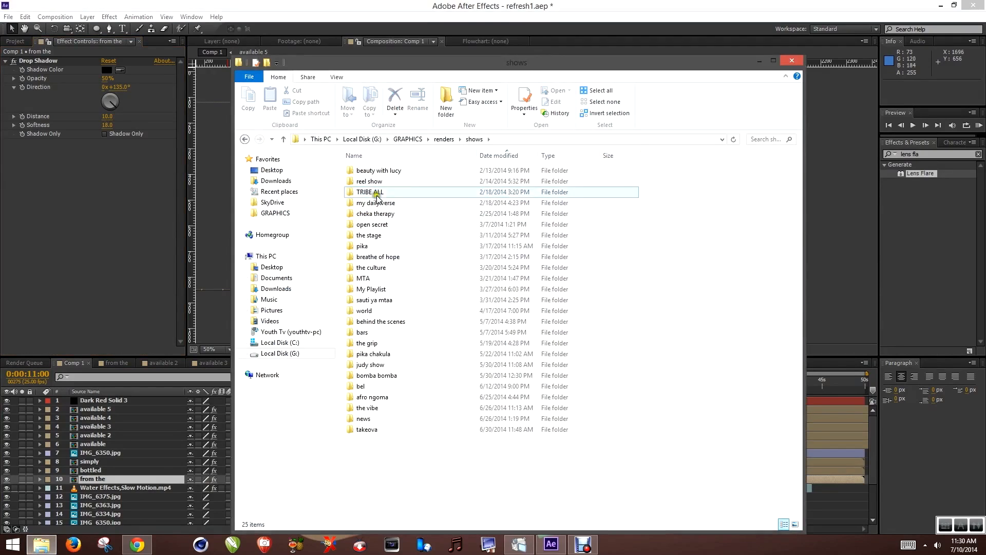
double_click(372, 236)
double_click(495, 180)
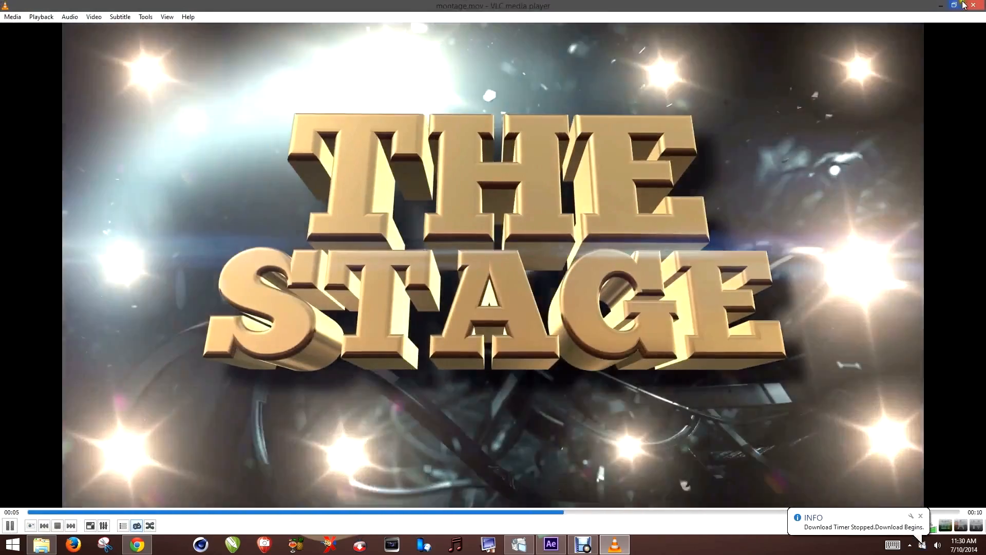
left_click(973, 6)
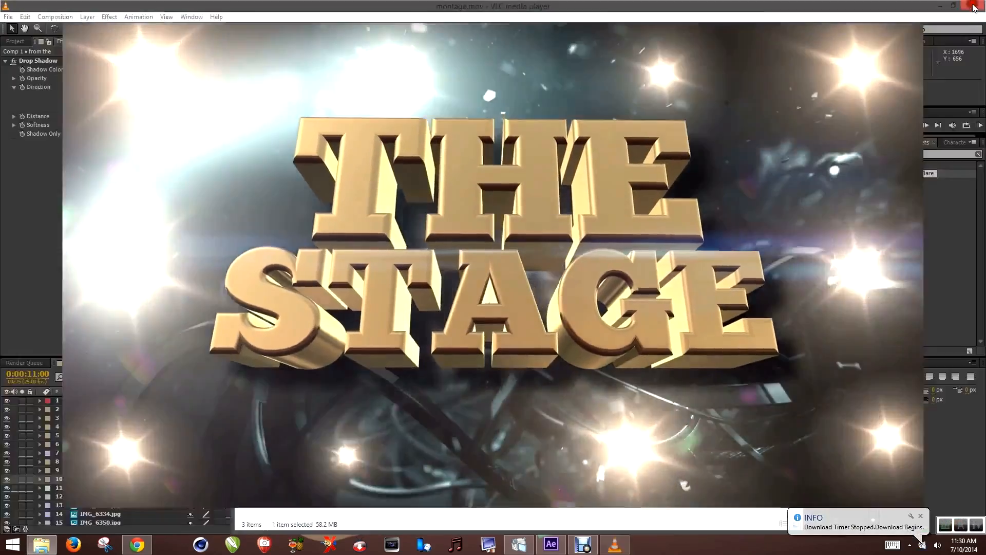
left_click(117, 225)
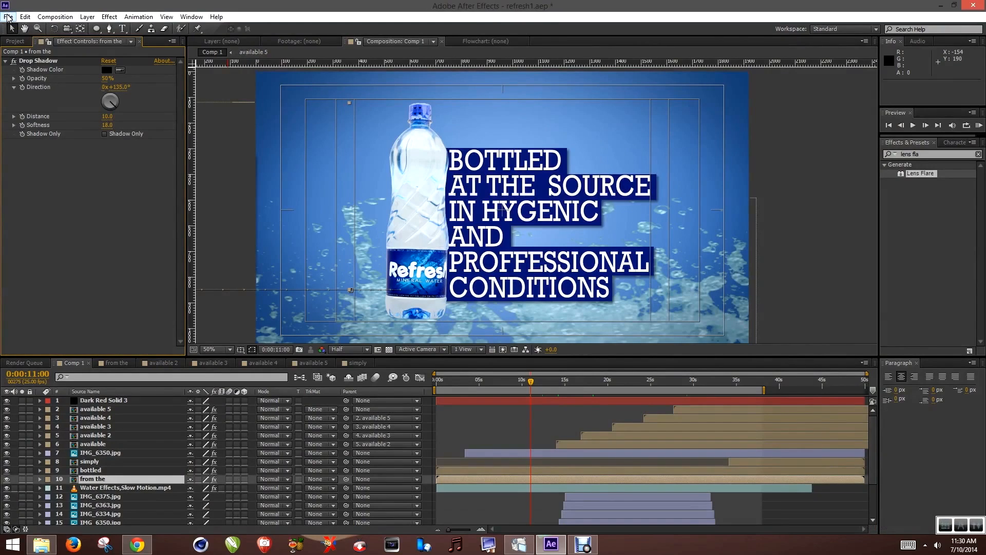
Step: Start a new project, saving the changes to refresh1.aep
left_click(8, 17)
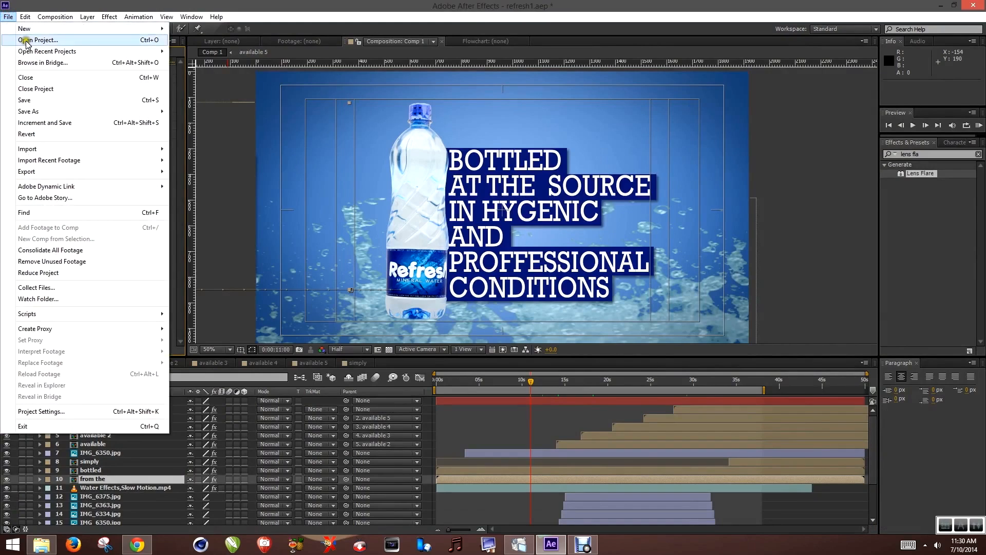
mouse_move(39, 33)
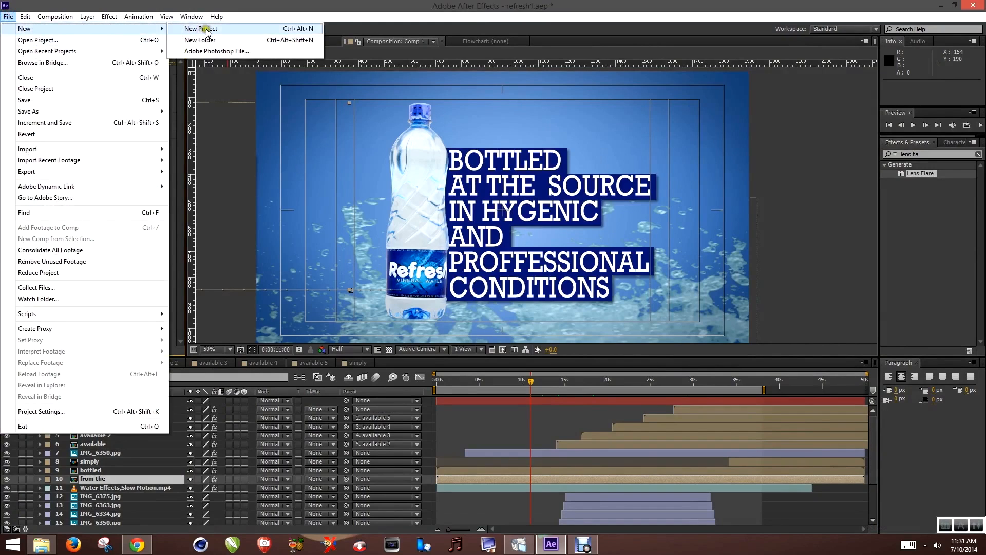
key("Escape")
key("Escape")
key("ctrl+alt+n")
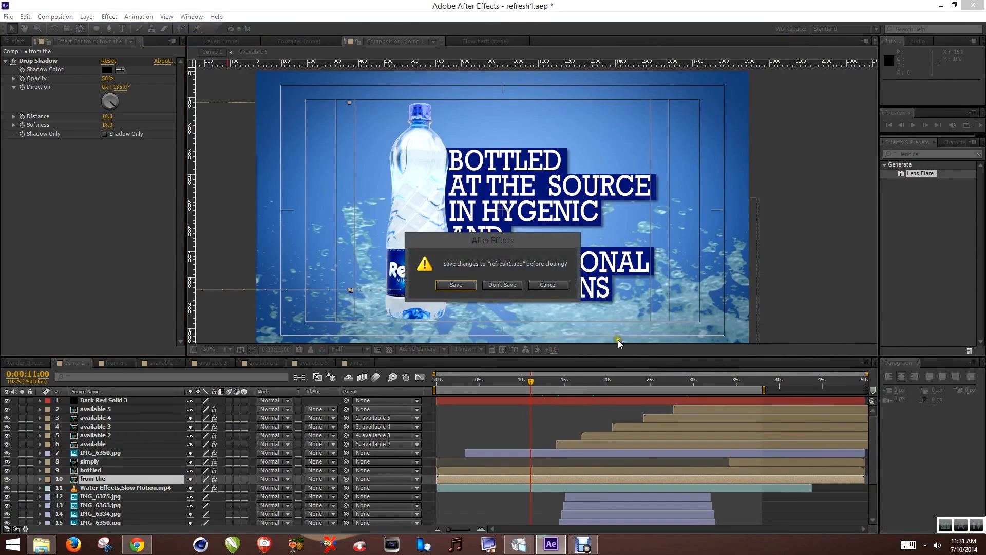
left_click(465, 284)
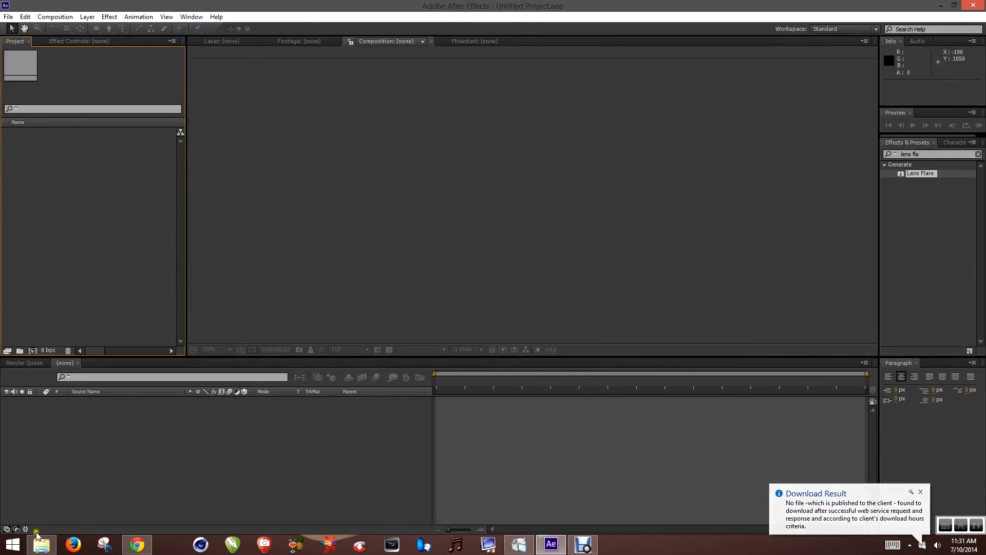
Step: Import the ford-shelby-gt500-car image from the Desktop folder into the project
mouse_move(42, 544)
left_click(76, 525)
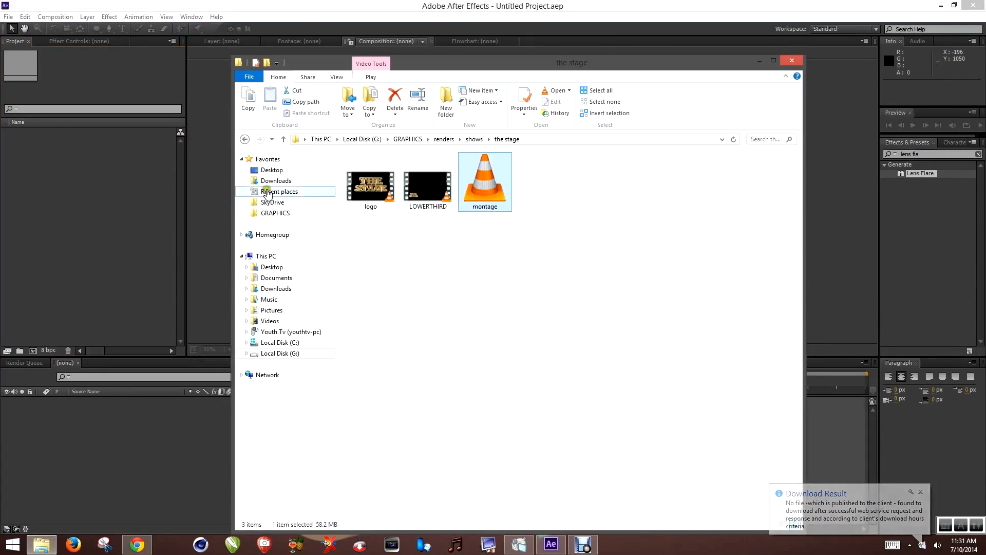
left_click(282, 213)
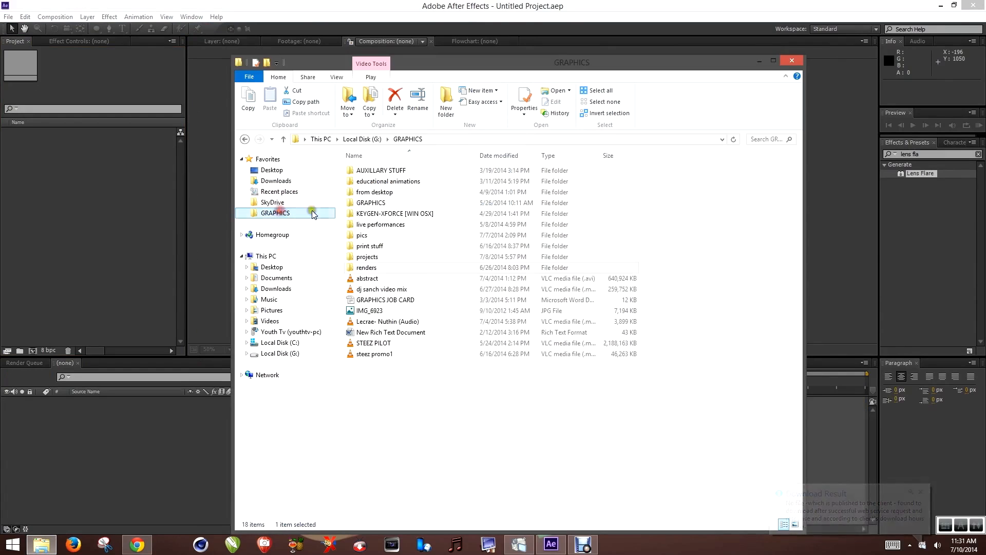
left_click(273, 170)
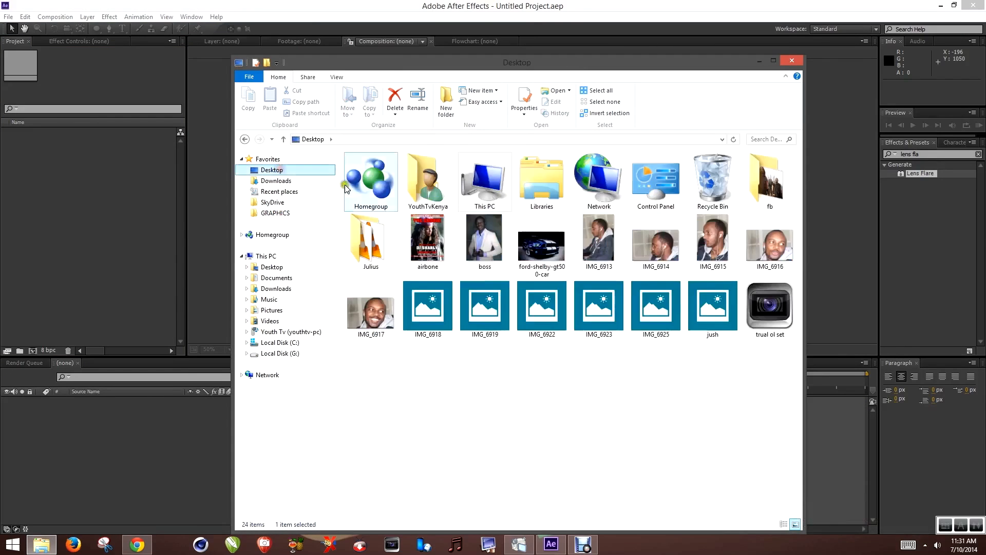
left_click_drag(542, 245, 120, 257)
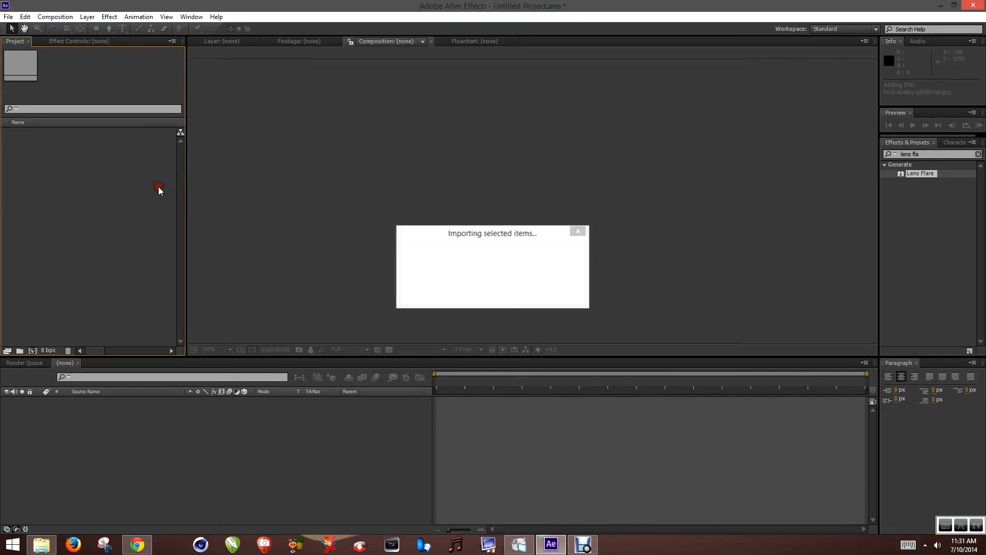
Step: Create Comp 1 with the HDTV 1080 25 preset and a 50-second duration, and add ford-shelby-gt500-car.jpg as its layer
left_click(56, 18)
left_click(51, 28)
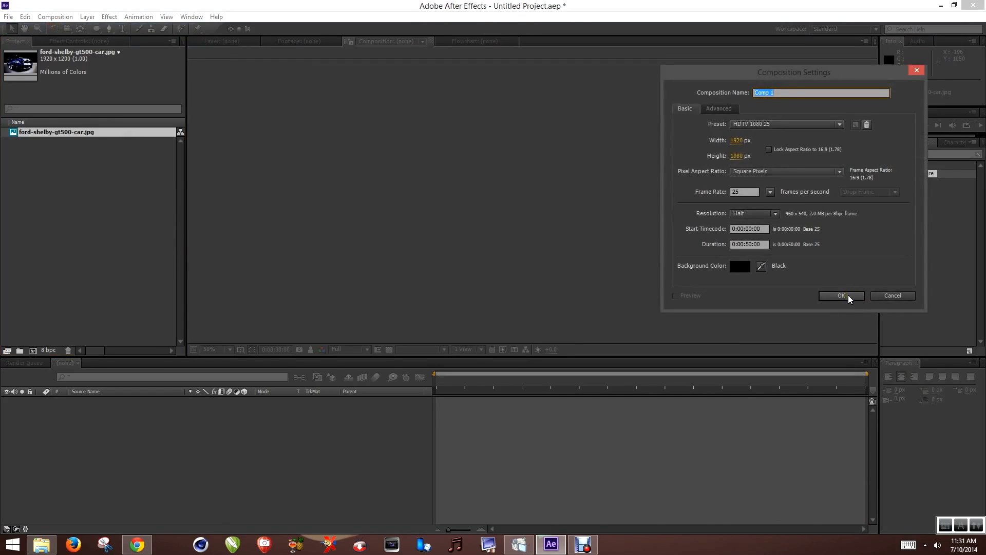
left_click(843, 296)
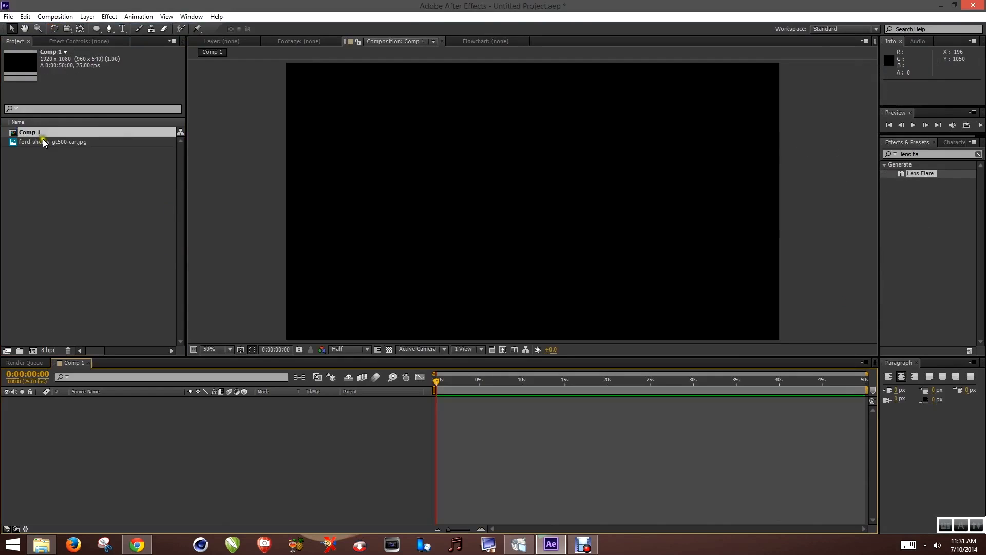
left_click(61, 141)
left_click_drag(64, 144, 154, 442)
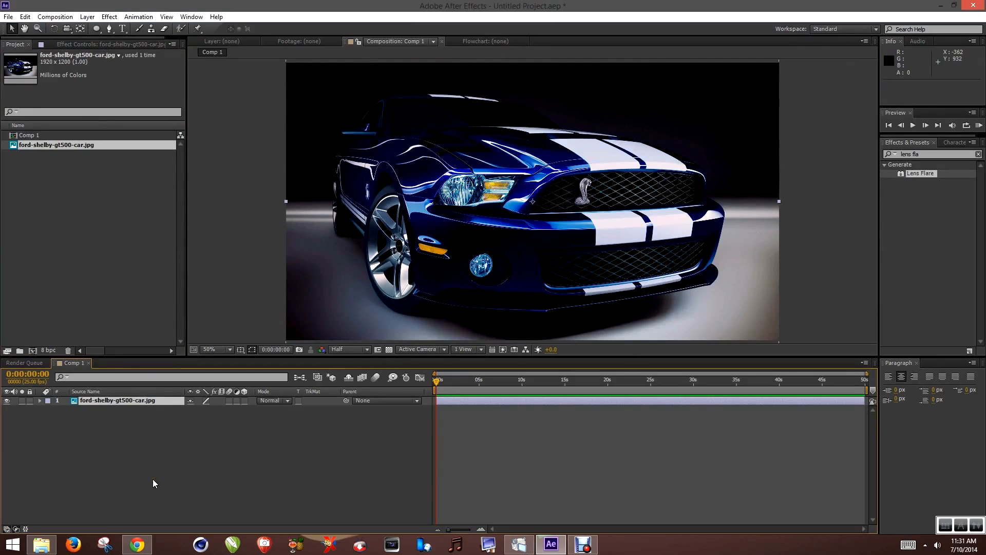
Step: Create a black 1920 x 1080 px solid layer named "flares" above the car image
right_click(221, 466)
mouse_move(283, 362)
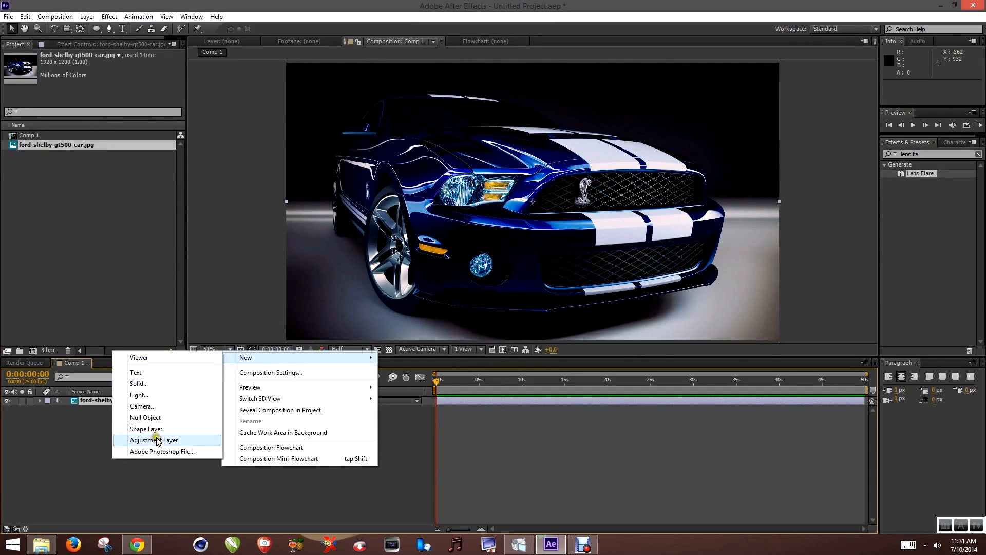
left_click(146, 384)
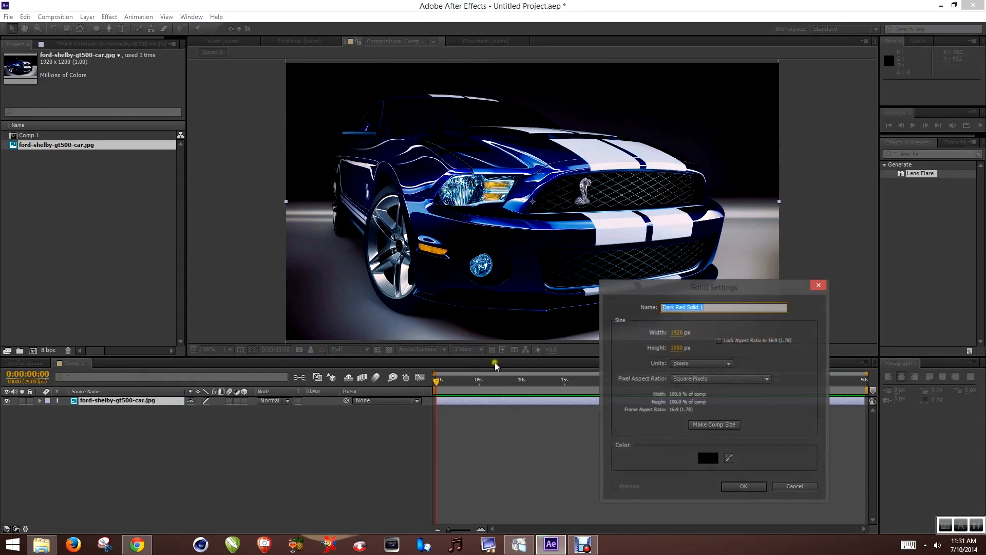
type("fla")
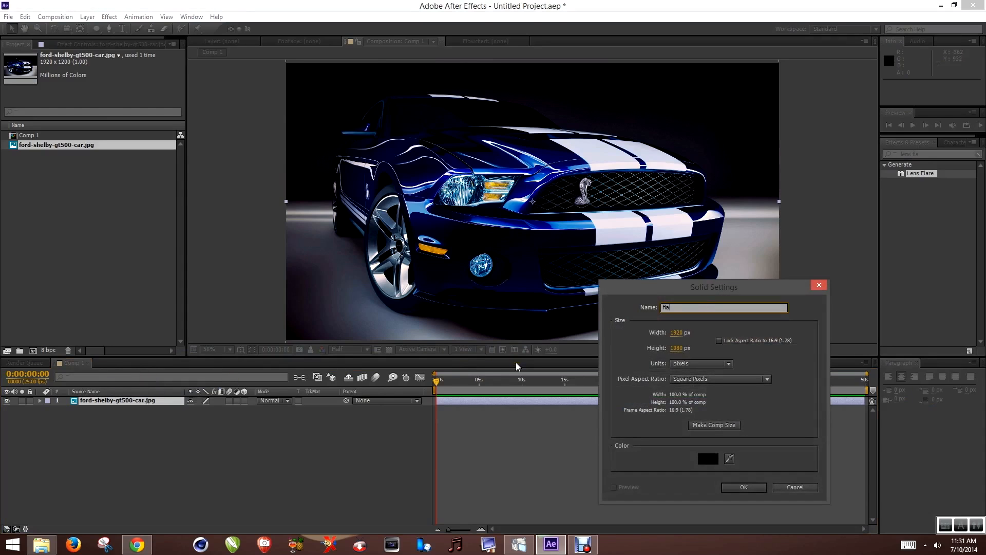
type("res")
left_click(744, 486)
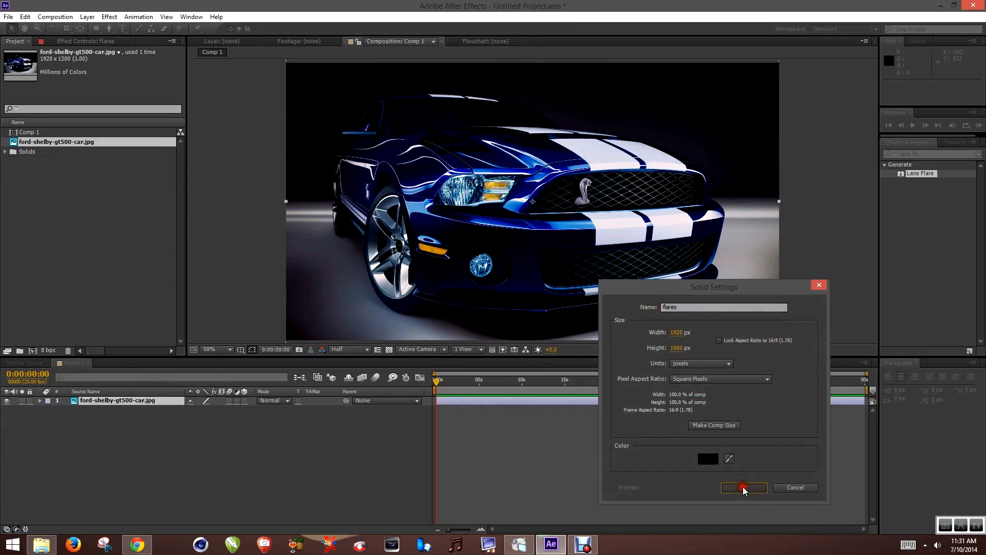
Step: Find the Optical Flares effect by searching for "optical" and apply it to the flares layer
left_click_drag(935, 153, 893, 158)
left_click(908, 224)
left_click(916, 155)
double_click(916, 155)
key("BackSpace")
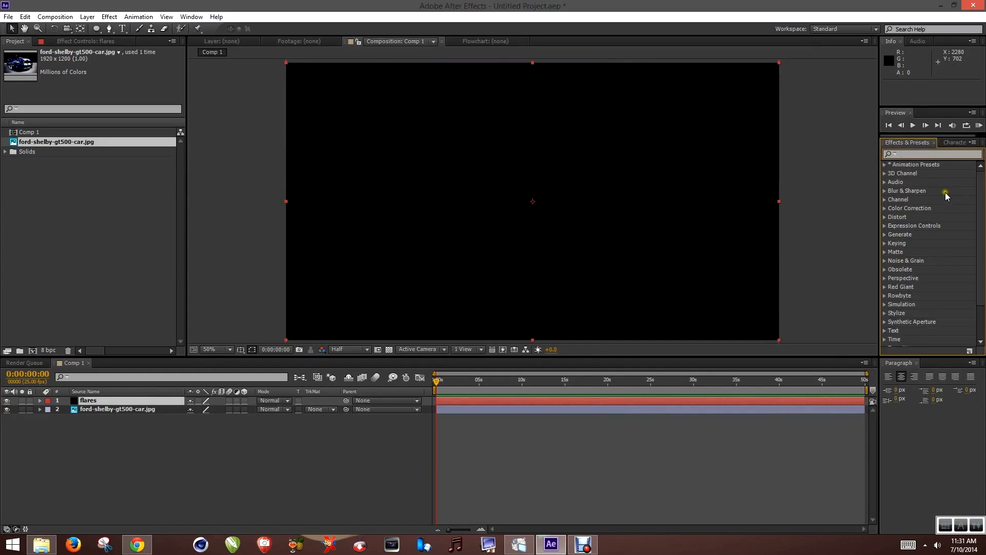
type("optical")
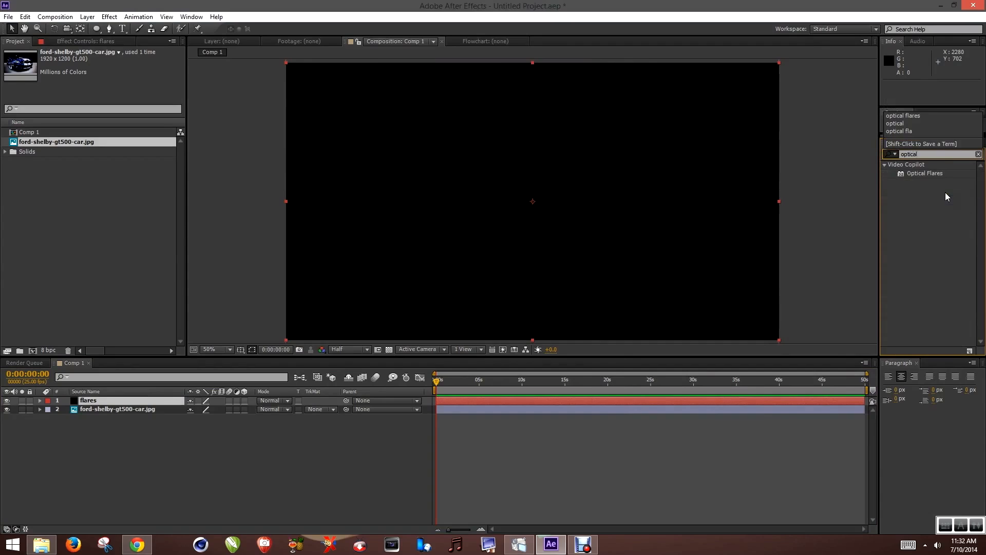
left_click(934, 174)
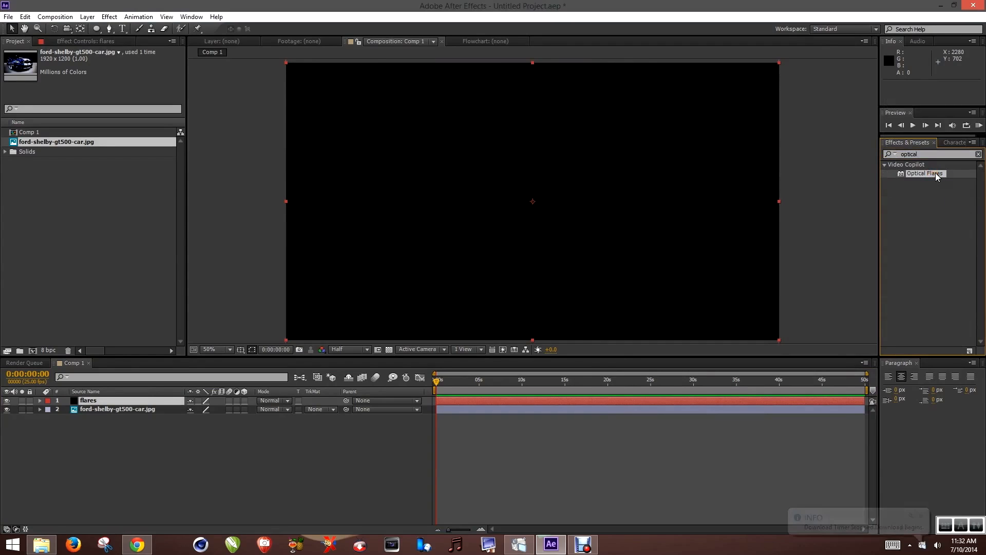
left_click_drag(936, 173, 123, 400)
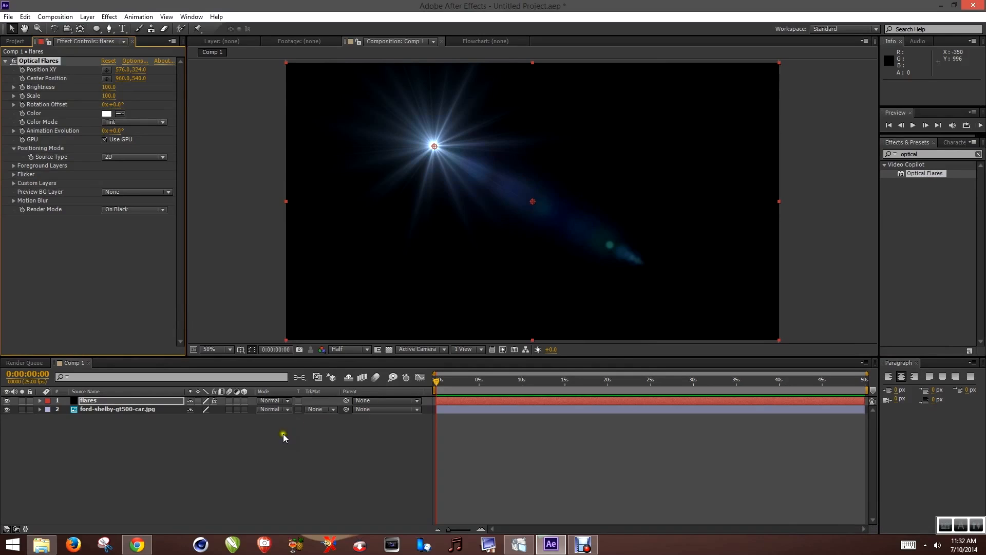
Step: Set the flares layer's blending mode to Screen and move the flare onto the car's headlight, at about 682, 490
left_click(289, 401)
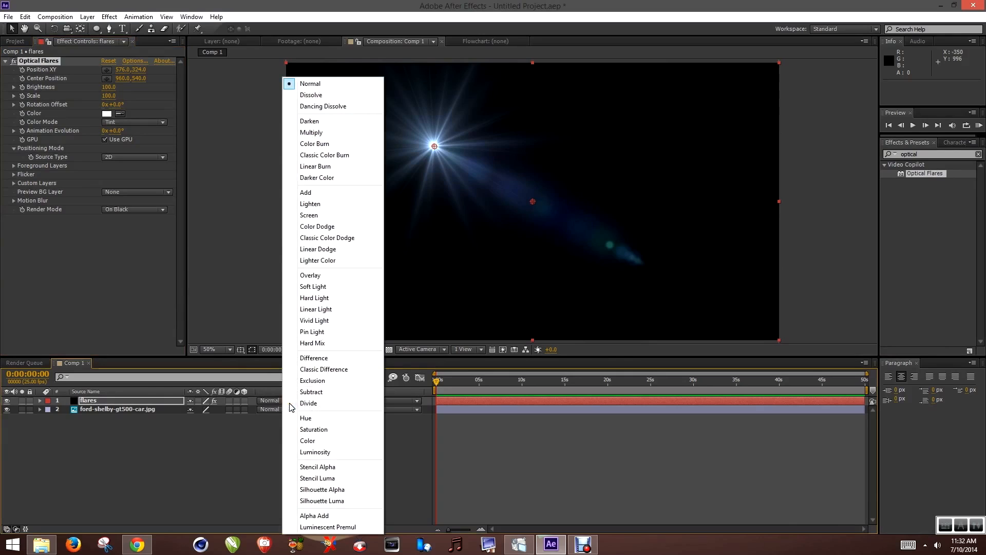
left_click(319, 214)
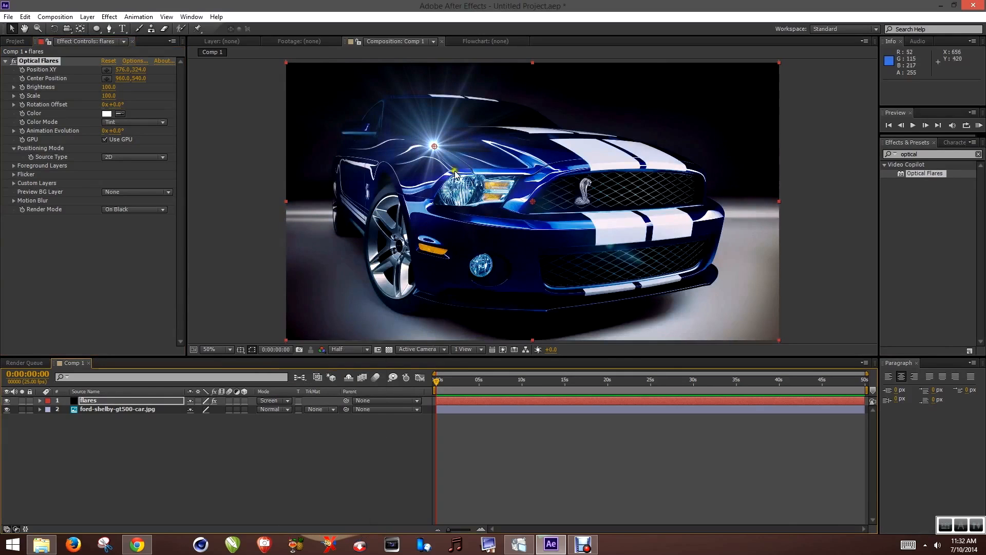
left_click_drag(434, 148, 461, 189)
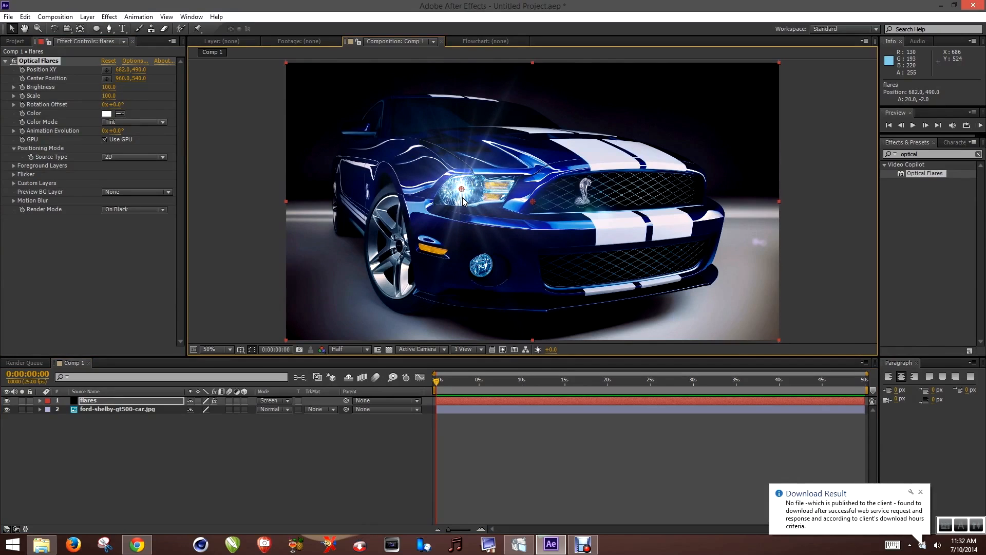
Step: Open the Optical Flares options and look through the Light, Motion Graphics, Natural Flares and Network Presets preset folders
left_click(134, 61)
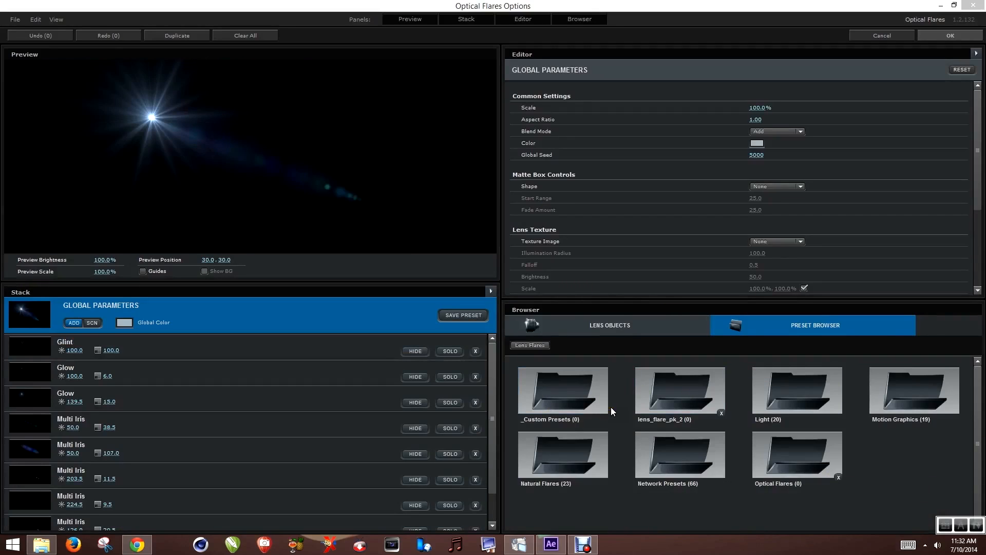
left_click(805, 408)
left_click(566, 386)
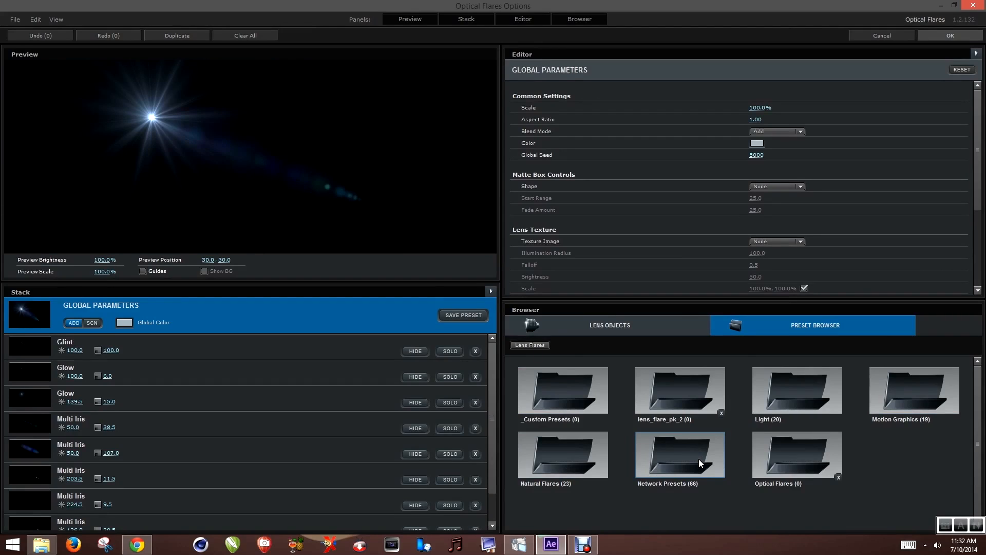
double_click(809, 390)
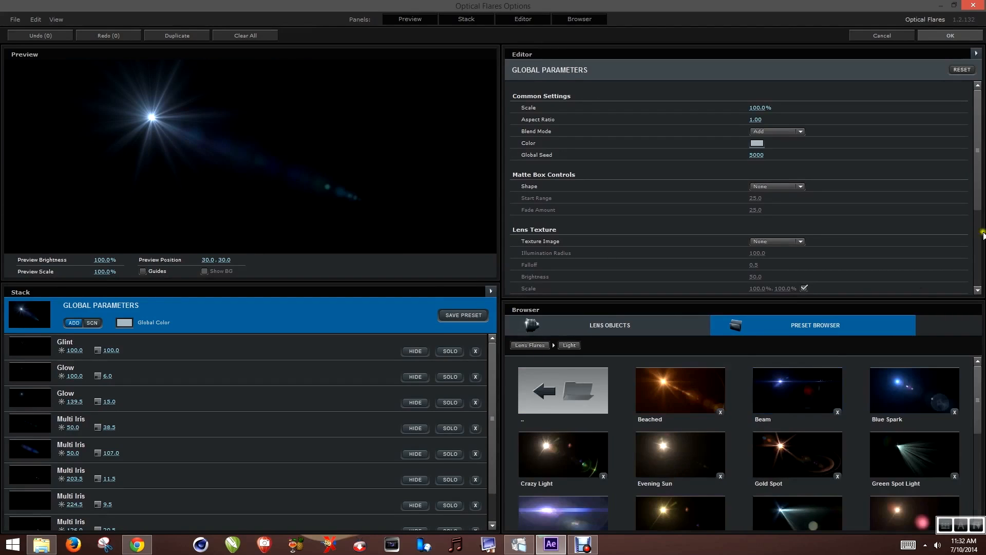
left_click_drag(981, 408, 982, 372)
double_click(563, 390)
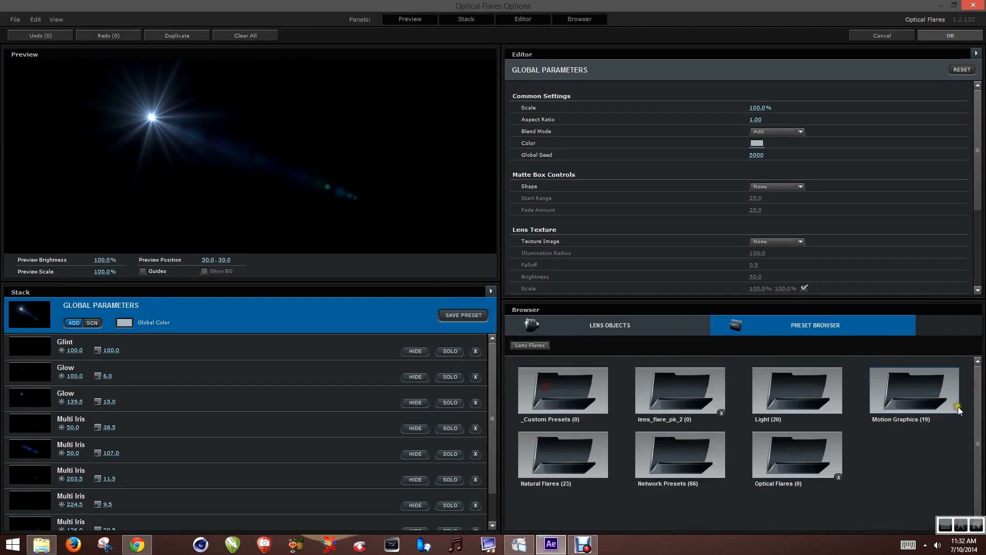
double_click(920, 400)
mouse_move(979, 392)
left_mouse_down()
mouse_move(978, 476)
mouse_move(978, 375)
left_mouse_up()
double_click(571, 386)
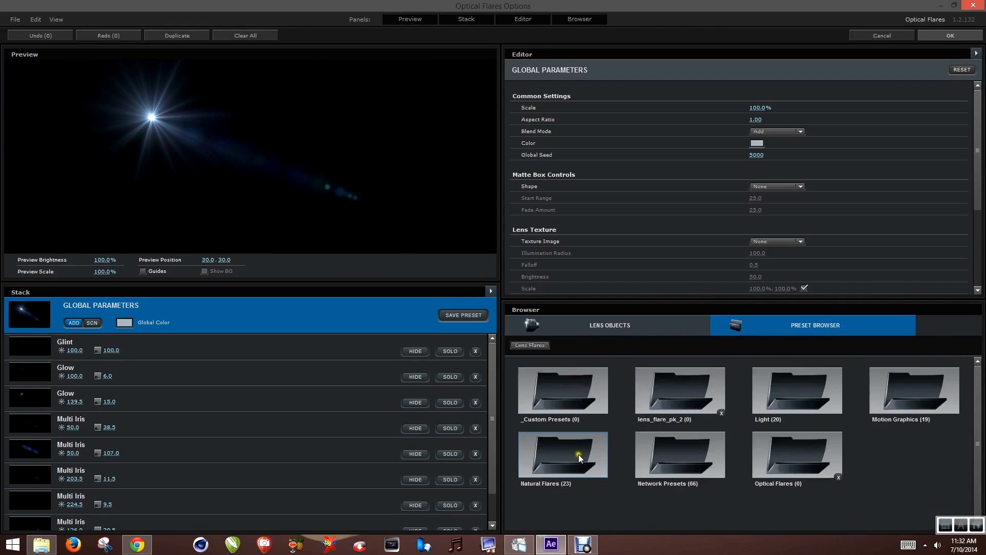
double_click(559, 454)
left_click_drag(977, 399, 975, 358)
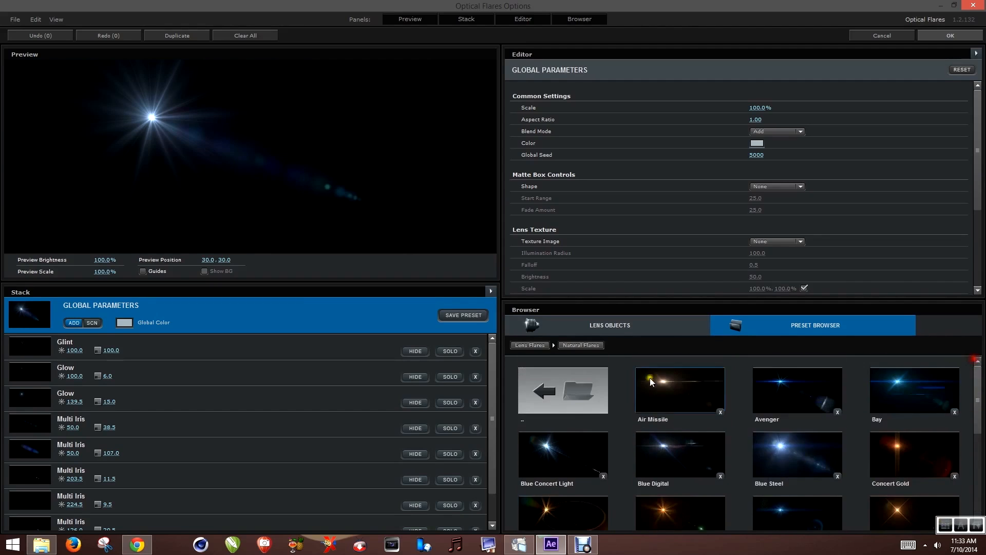
double_click(563, 390)
double_click(653, 461)
double_click(560, 399)
Step: Load the Glint preset from the Natural Flares folder and apply it to the headlight flare
double_click(590, 452)
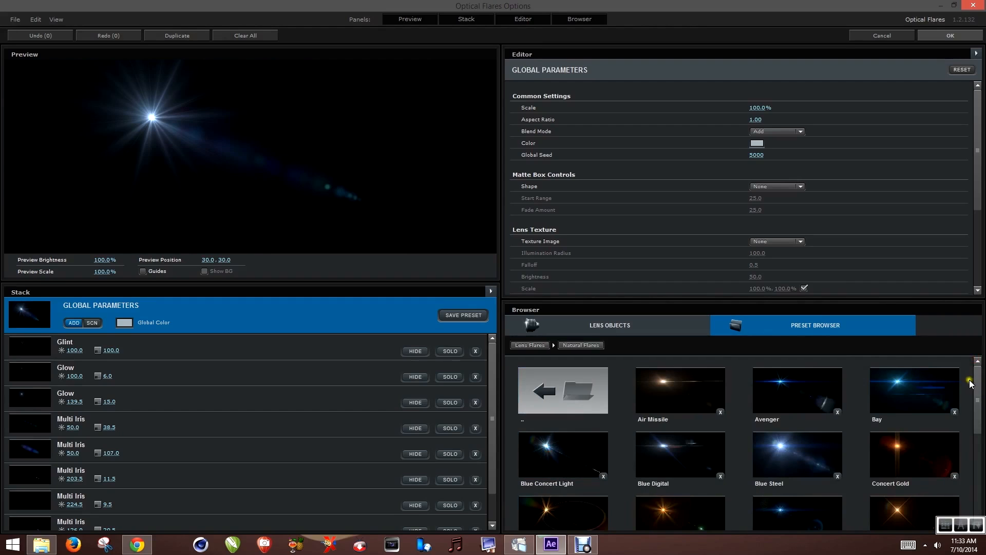
left_click_drag(979, 384, 983, 434)
left_click(913, 397)
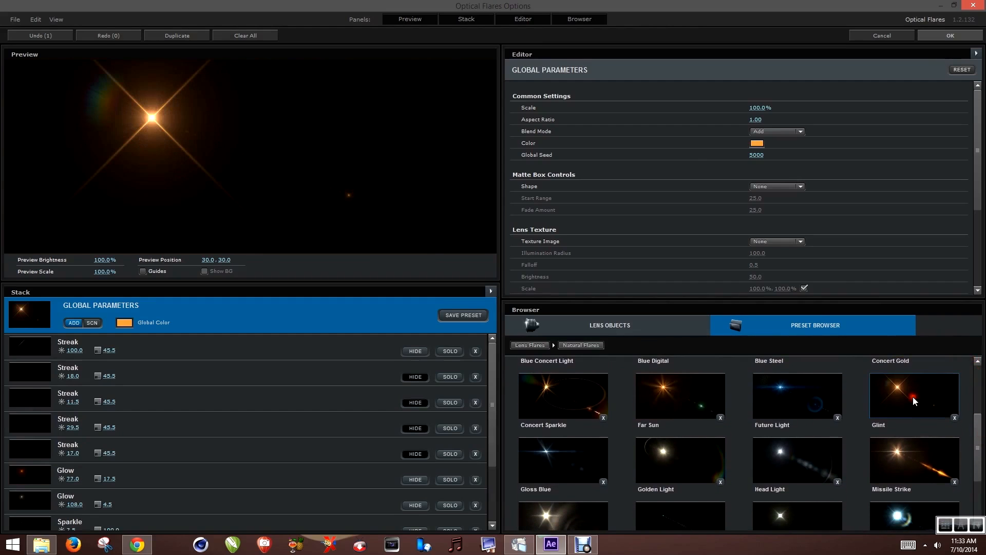
left_click(951, 36)
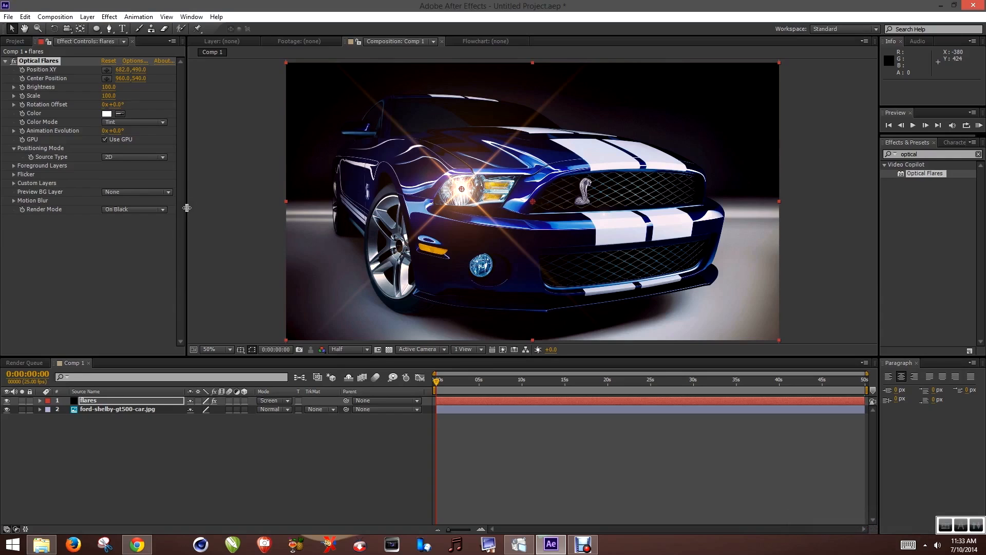
Step: Reopen the Optical Flares options and load the Tactical Light preset from the Light folder
left_click(135, 61)
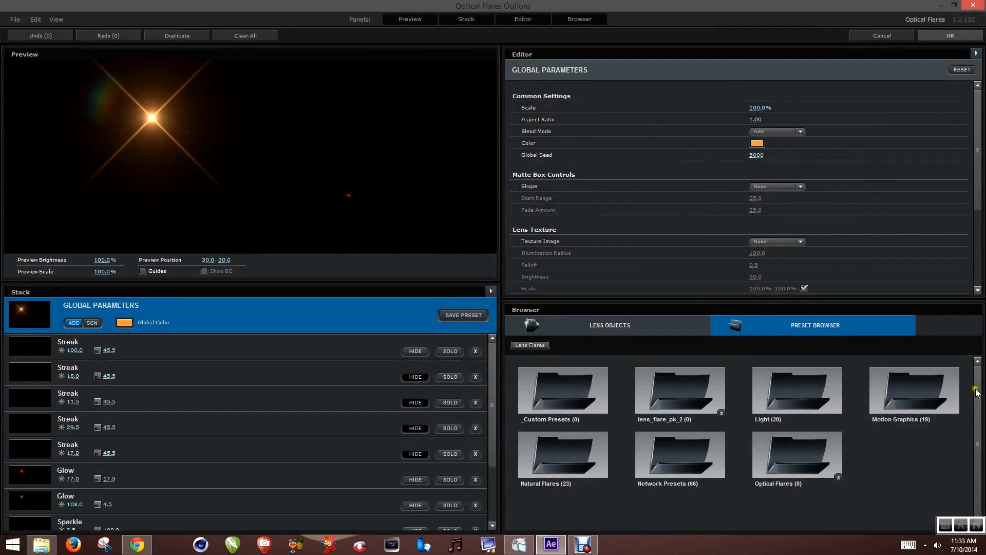
left_click(799, 396)
left_click_drag(976, 389, 980, 487)
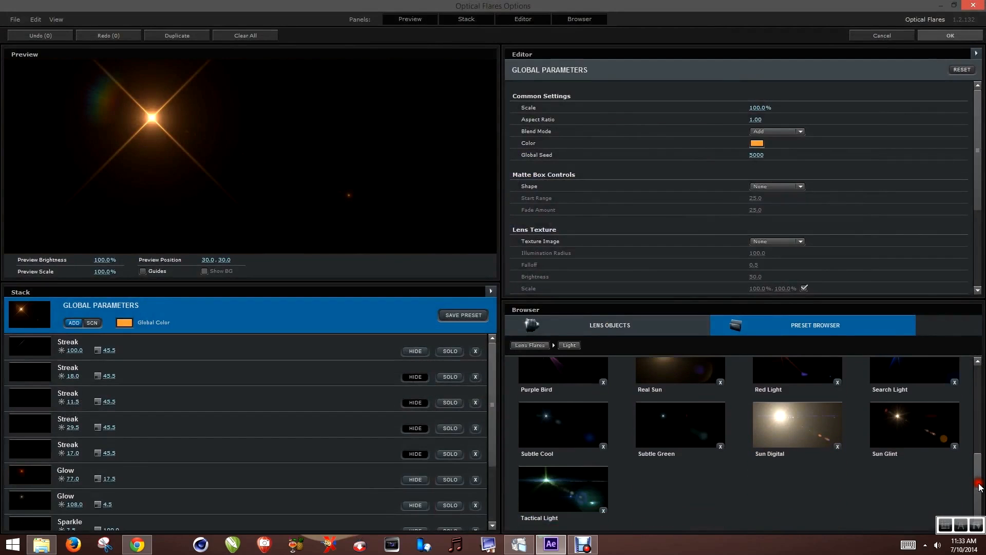
left_click(556, 489)
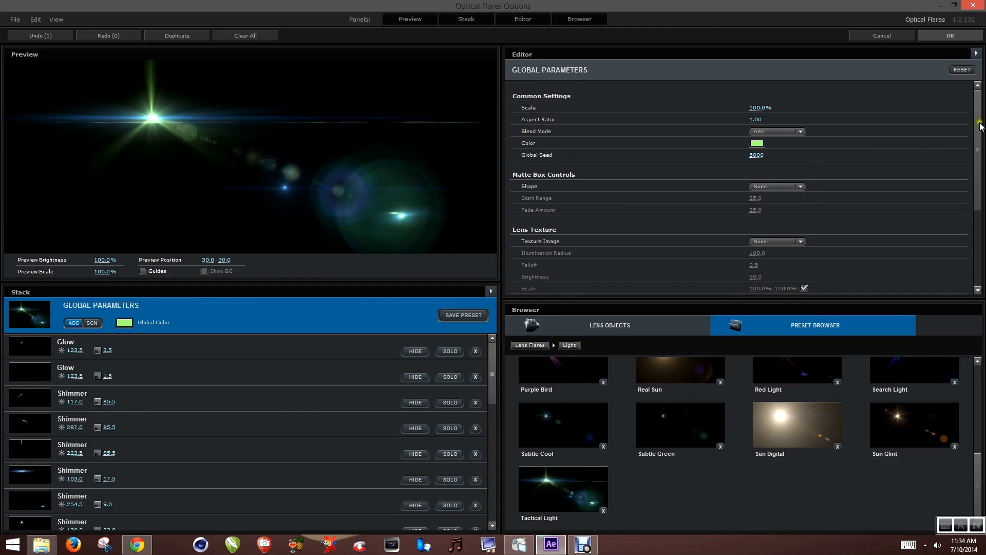
Step: Set the flare's global color to light blue, 74E2F3
left_click(762, 144)
left_click(757, 143)
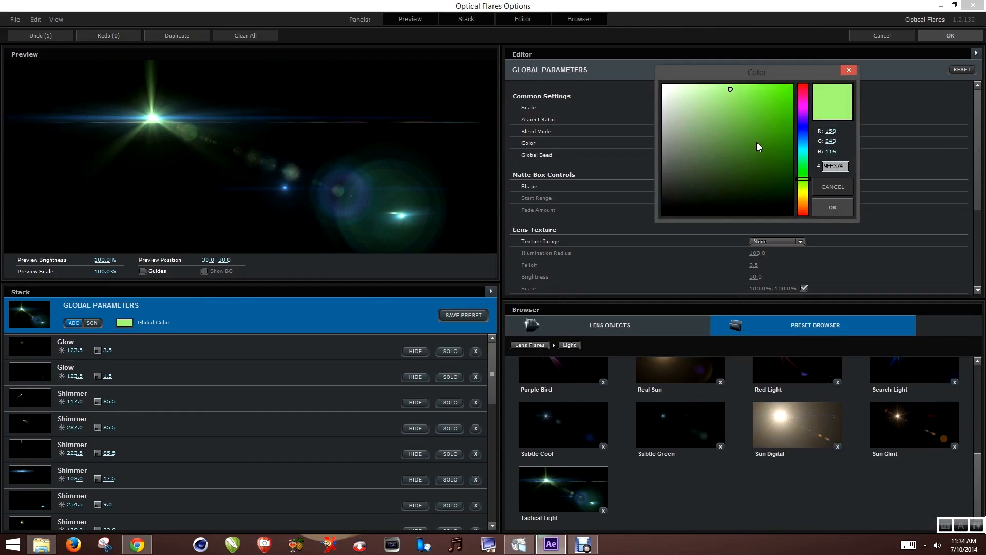
left_click(807, 147)
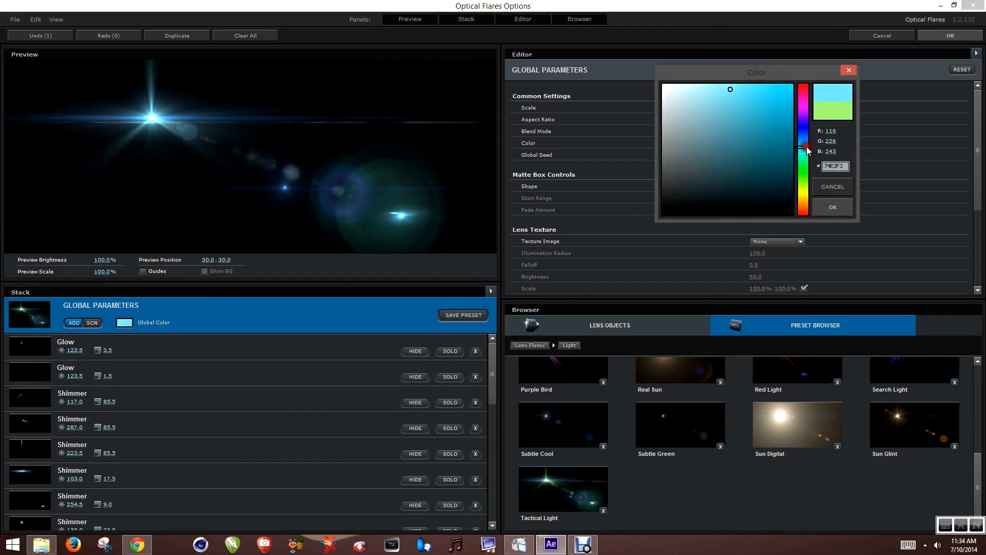
left_click(834, 207)
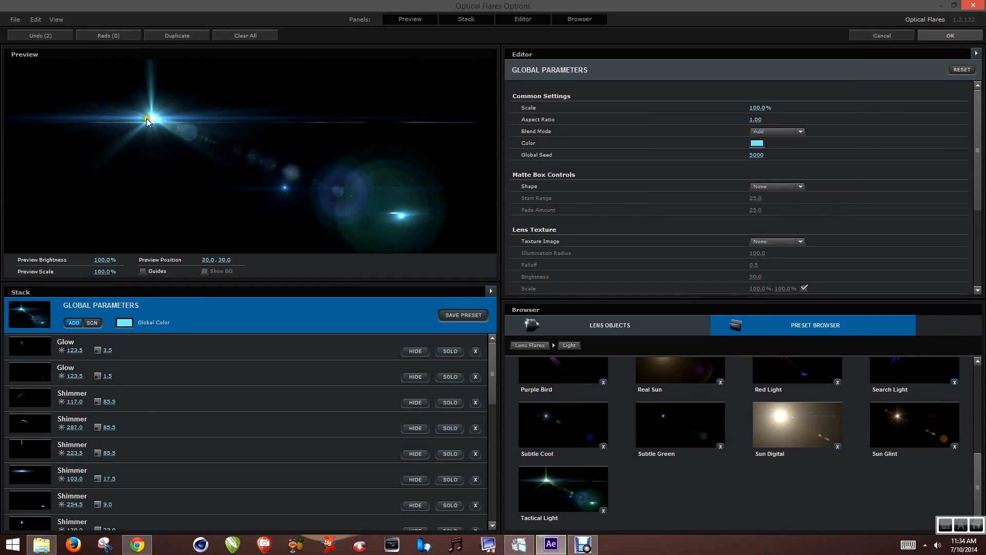
Step: Change the flare's global color to a saturated magenta-purple
left_click(763, 146)
left_click(804, 111)
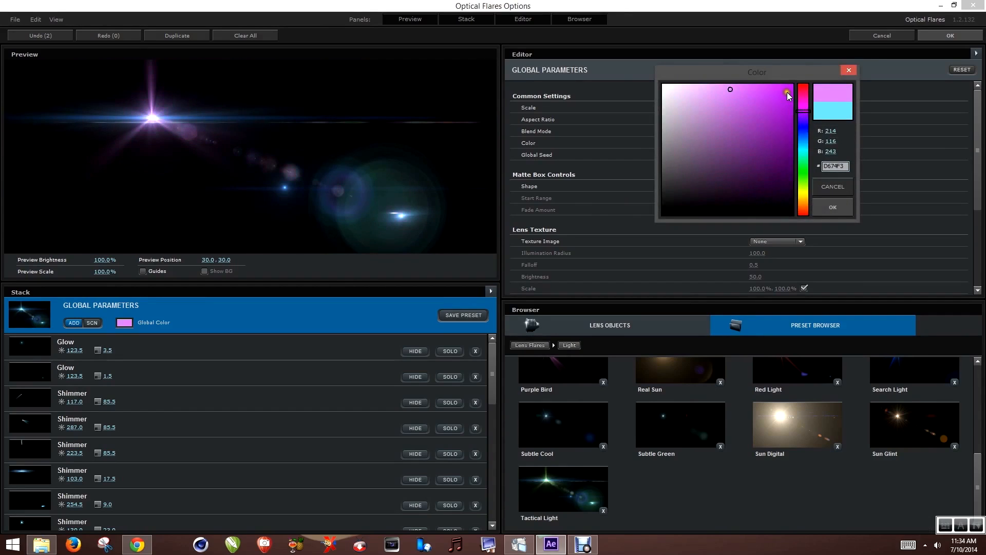
left_click(788, 91)
left_click(833, 207)
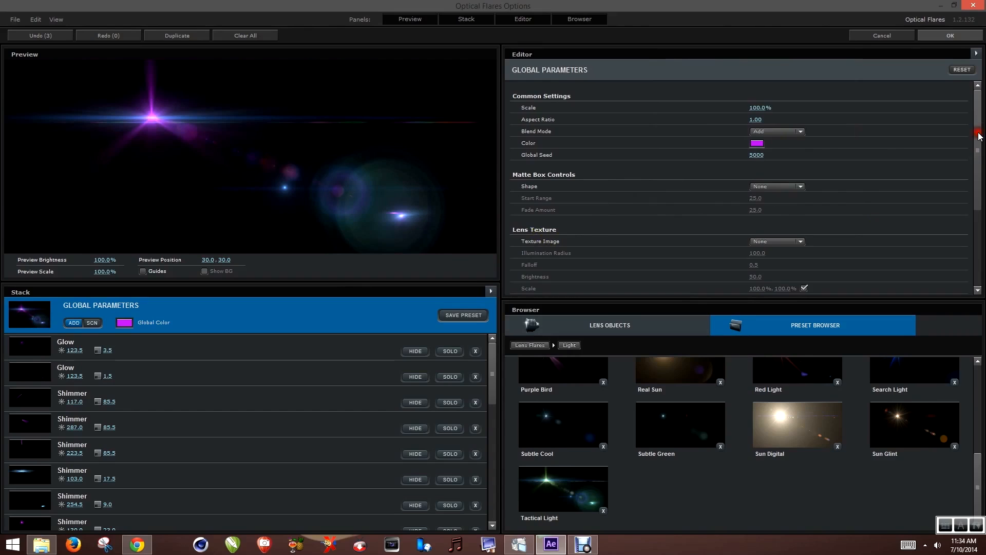
Step: Set the lens texture image to Coarse and apply the flare options to the headlight
left_click_drag(977, 137, 978, 157)
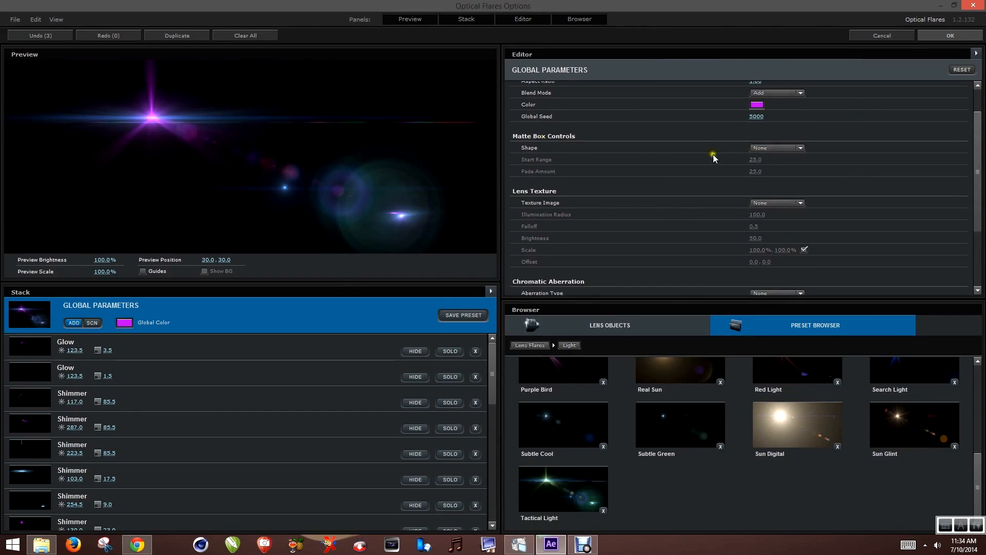
left_click(788, 204)
left_click(782, 220)
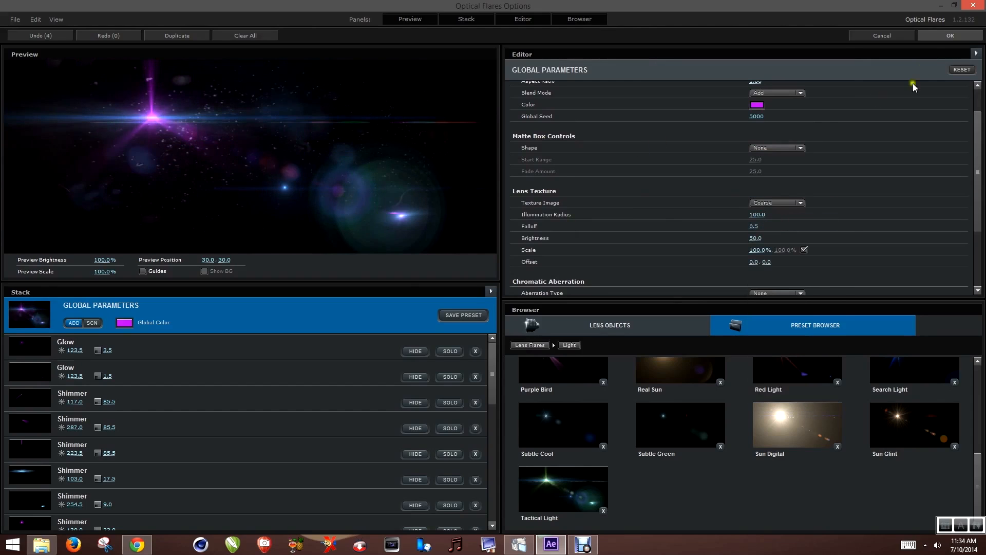
left_click(932, 37)
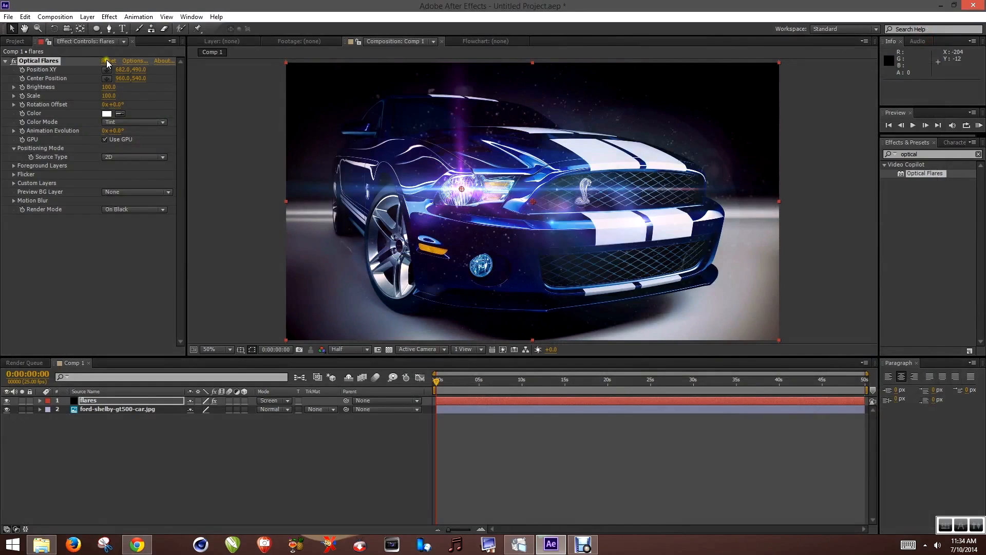
Step: Reopen the flare options, try the Dag and Dodgy lens textures, and return the texture image to Coarse
left_click(135, 60)
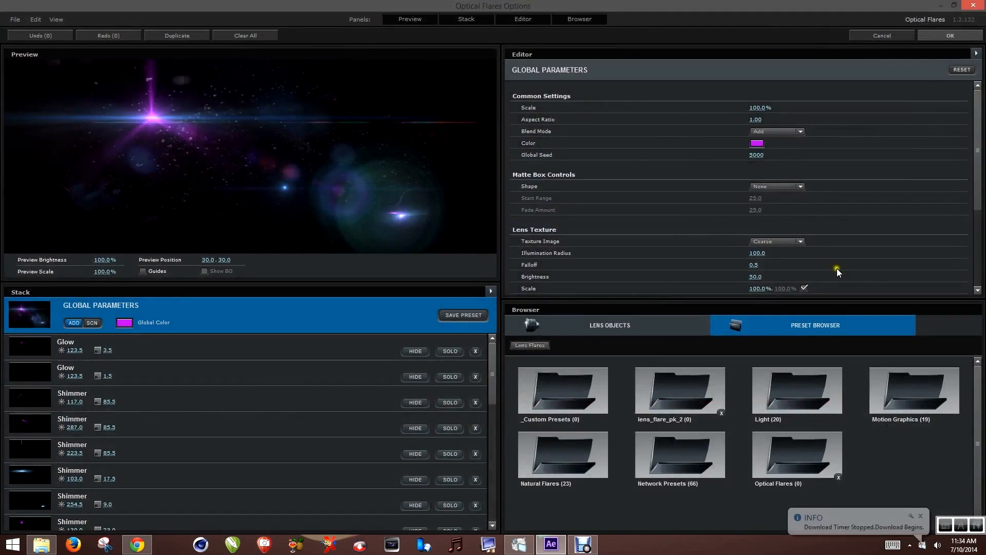
left_click(798, 242)
left_click(784, 270)
left_click(788, 243)
left_click(783, 293)
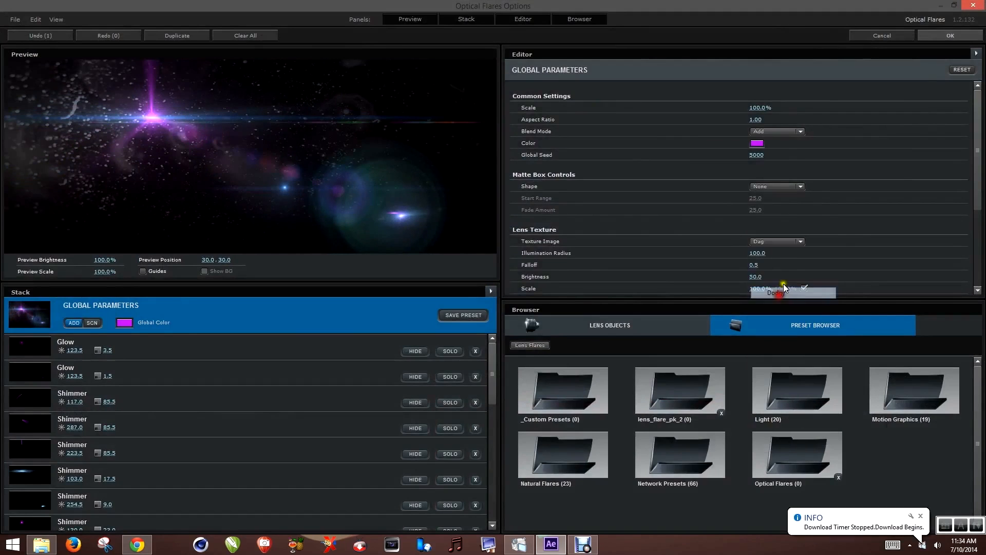
left_click(794, 239)
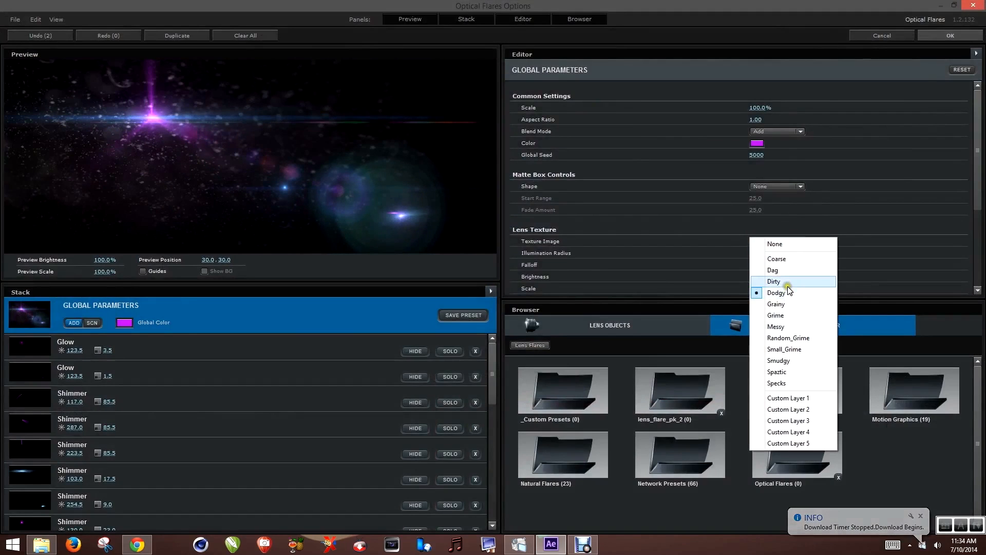
left_click(787, 258)
Step: Look through the remaining global parameters and the list of lens objects in the flare's stack
left_click_drag(980, 150, 982, 229)
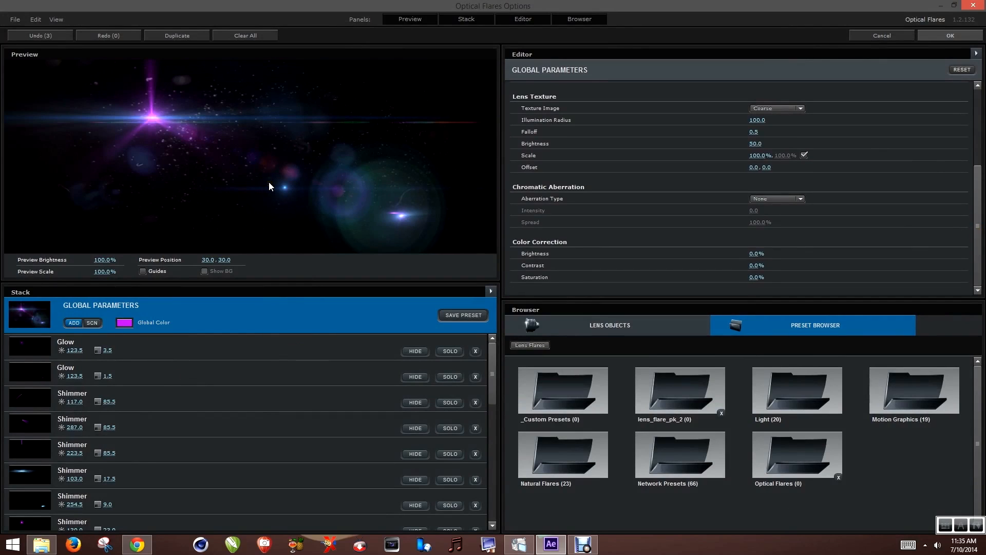
left_click_drag(494, 355, 489, 494)
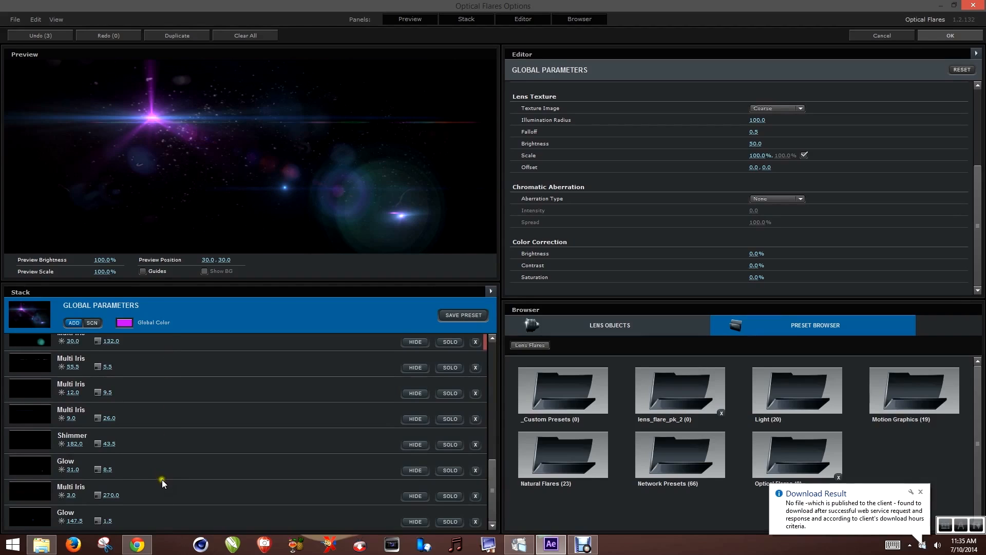
scroll(173, 440, "up", 1)
scroll(174, 440, "up", 5)
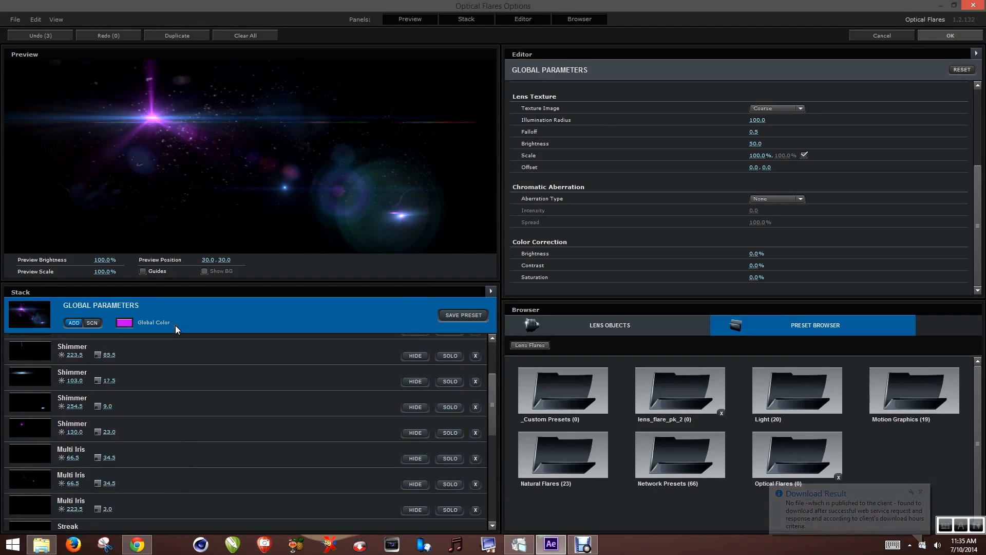
scroll(172, 411, "up", 2)
scroll(172, 409, "up", 2)
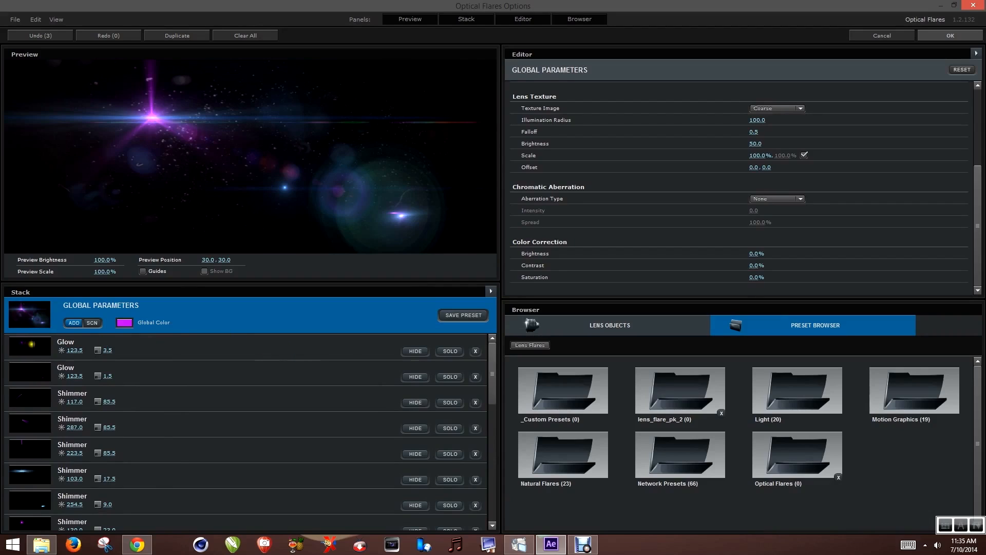
Step: Toggle the first Glow object's visibility several times, then solo and unsolo it to see its contribution
left_click(415, 352)
left_click(416, 354)
left_click(415, 354)
left_click(415, 353)
left_click(421, 353)
left_click(421, 353)
left_click(445, 351)
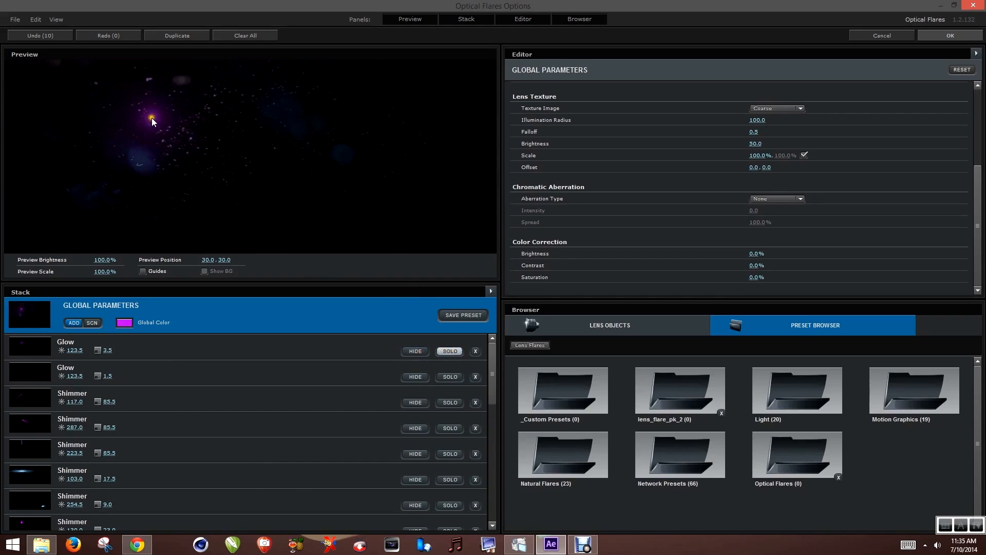
left_click(448, 351)
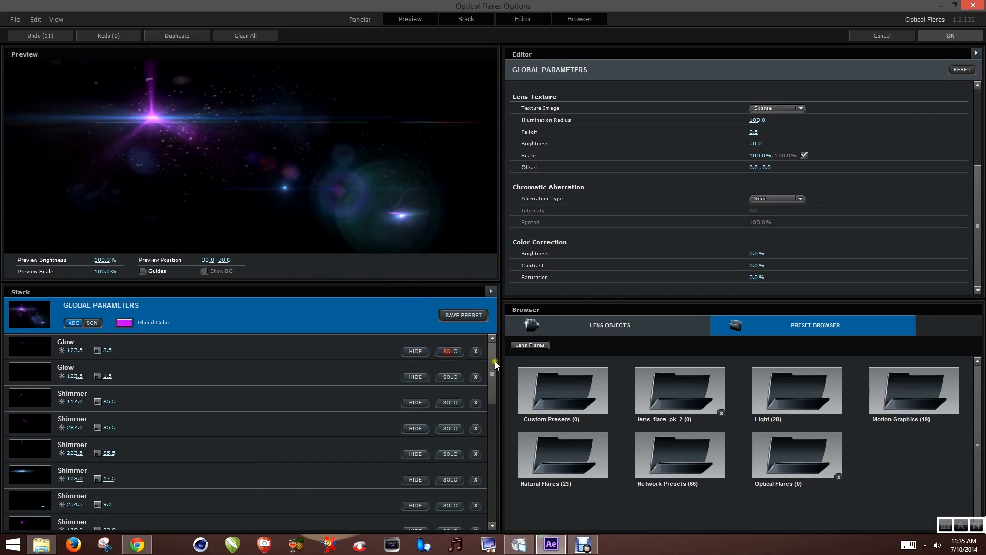
Step: Hide the last three lens objects in the stack: the Glow of size 1.5, Multi Iris of 270.0 and Glow of 8.5
left_click_drag(494, 360, 491, 425)
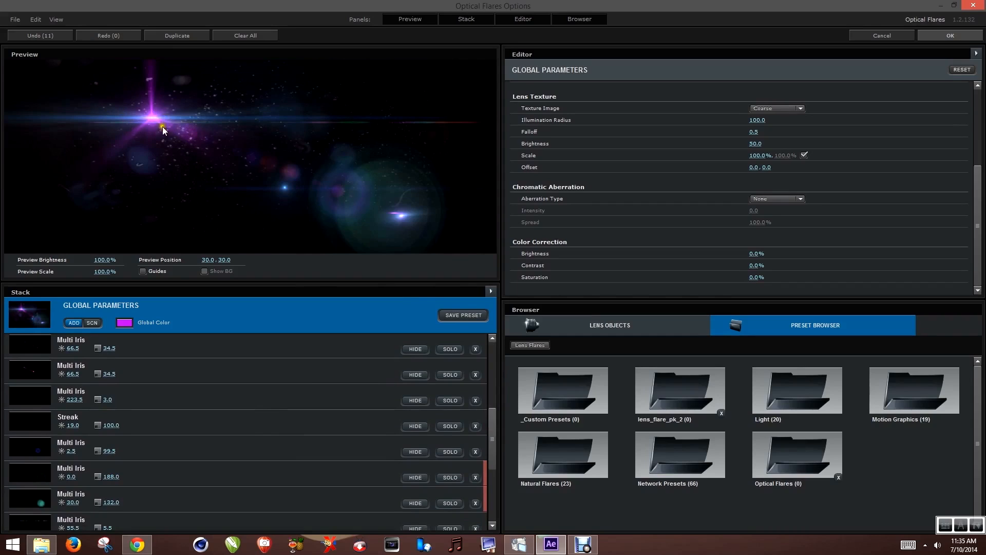
left_click_drag(493, 445, 495, 510)
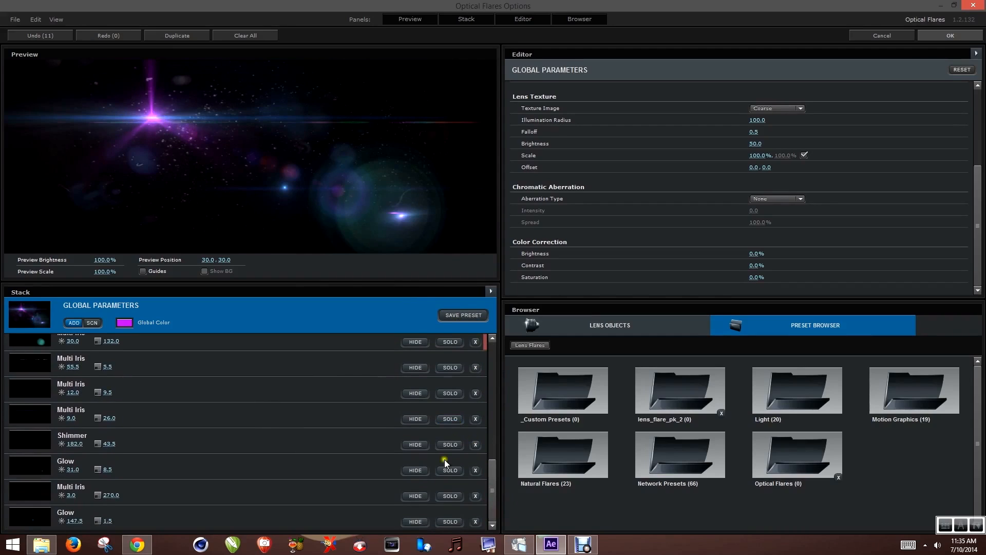
left_click(421, 521)
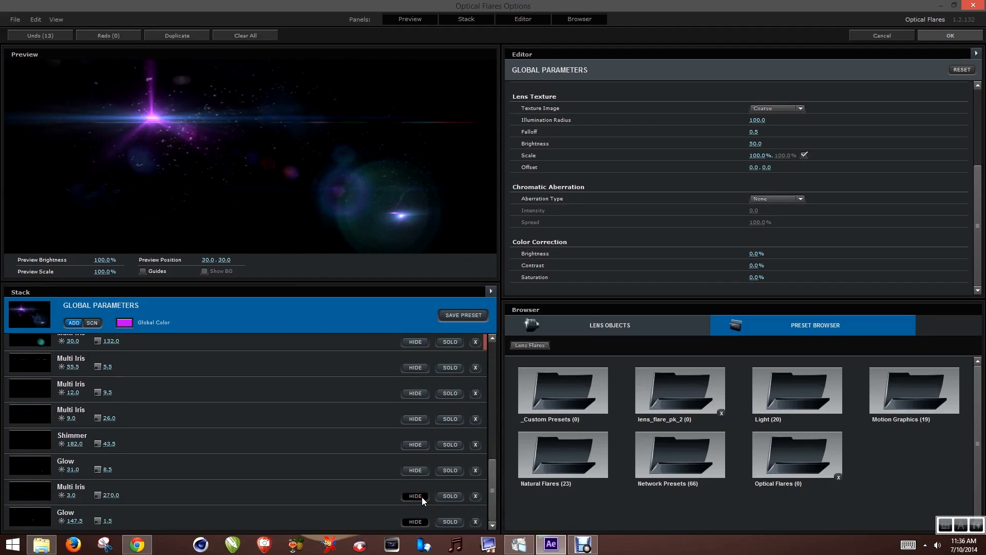
left_click(423, 471)
Step: Toggle the visibility of the Multi Iris object of size 26.0 repeatedly to compare its effect
left_click(417, 419)
left_click(416, 418)
left_click(416, 418)
left_click(416, 418)
left_click(416, 418)
left_click(417, 419)
left_click(417, 418)
left_click(416, 418)
left_click(416, 418)
left_click(416, 418)
Step: Hide the Shimmer object of size 43.5 and the Multi Iris object of size 9.5
left_click(414, 444)
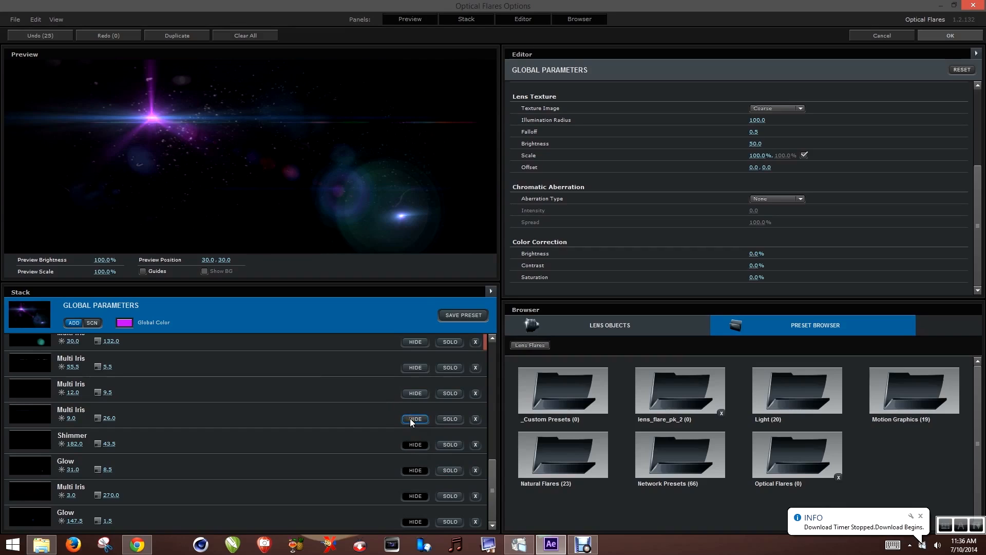
left_click(410, 419)
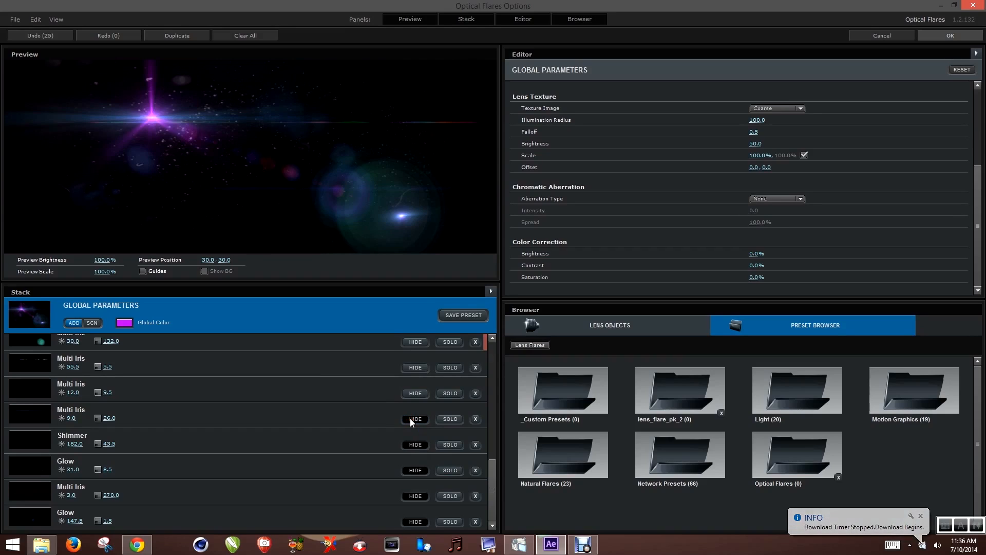
left_click(412, 393)
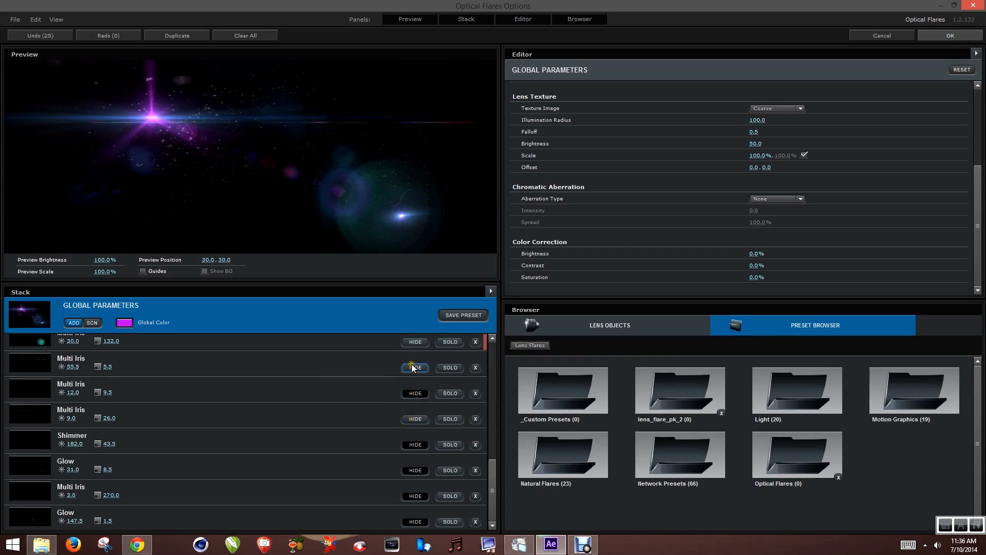
Step: Hide the Multi Iris objects of sizes 132.0, 188.0 and 99.5, and the Streak object
left_click_drag(496, 477, 492, 454)
left_click(418, 426)
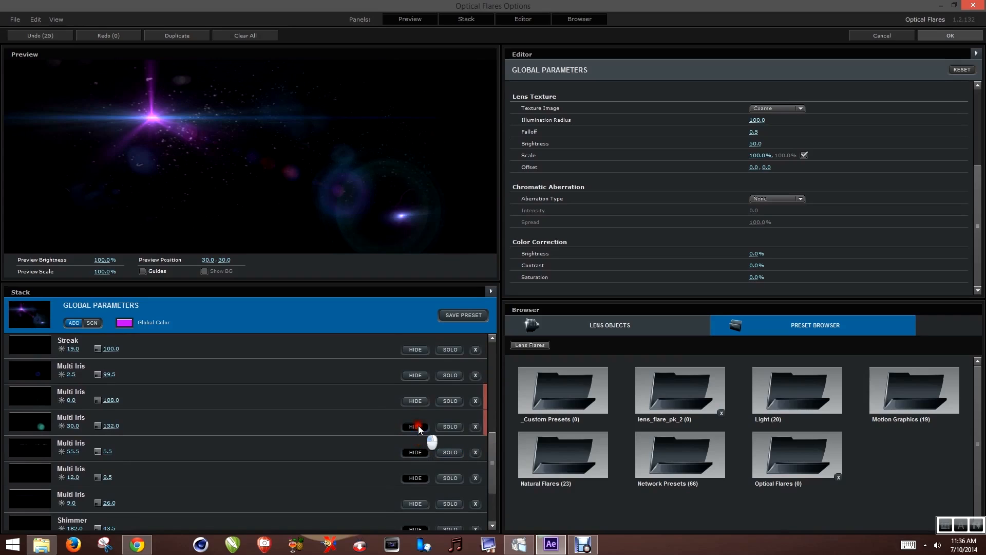
left_click(421, 402)
left_click(417, 375)
left_click(417, 349)
Step: Hide the Multi Iris objects of sizes 3.0 and 34.5 and the Shimmer object of size 23.0
mouse_move(493, 463)
left_mouse_down()
mouse_move(492, 447)
mouse_move(437, 422)
left_mouse_up()
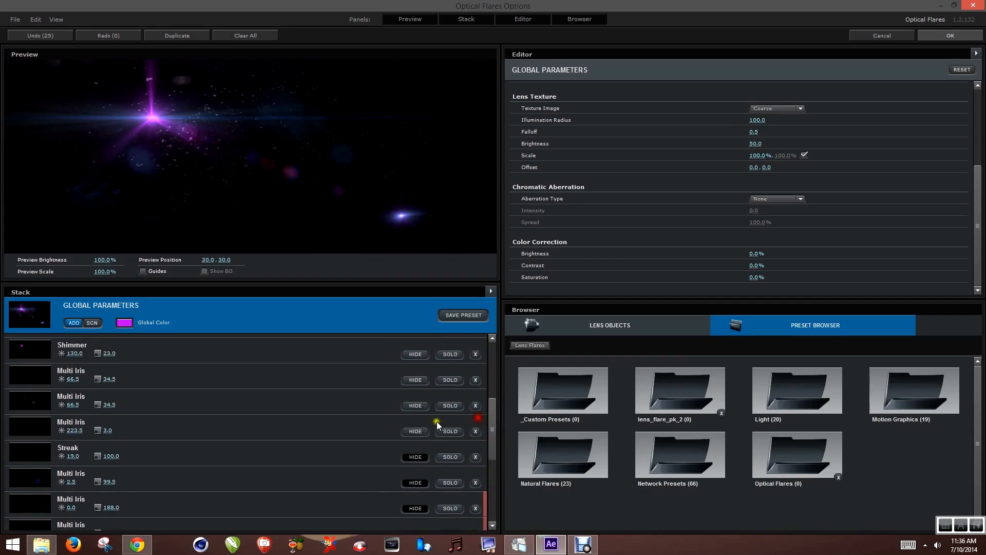
left_click(411, 405)
left_click(417, 380)
left_click(420, 354)
Step: Hide the remaining Shimmer objects and the second Glow in the stack, and apply the flare options
left_click_drag(497, 430, 448, 404)
left_click(420, 401)
left_click(415, 373)
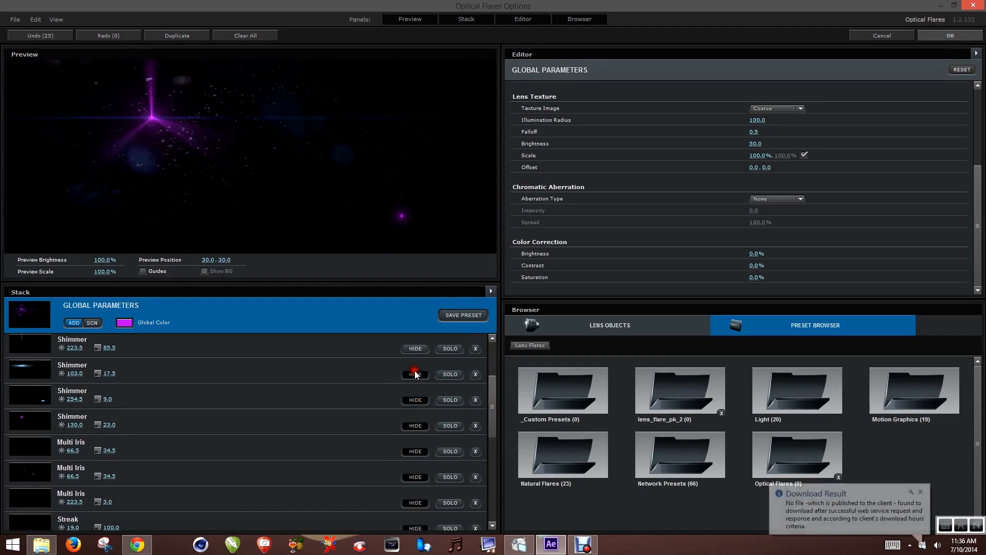
left_click(416, 348)
left_click_drag(489, 384, 489, 362)
left_click(420, 389)
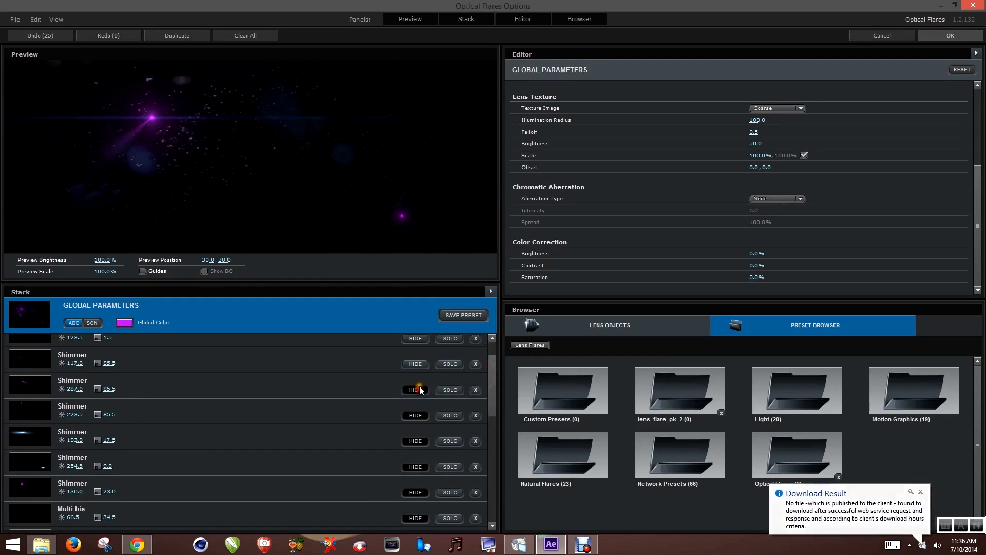
left_click(414, 364)
left_click(414, 338)
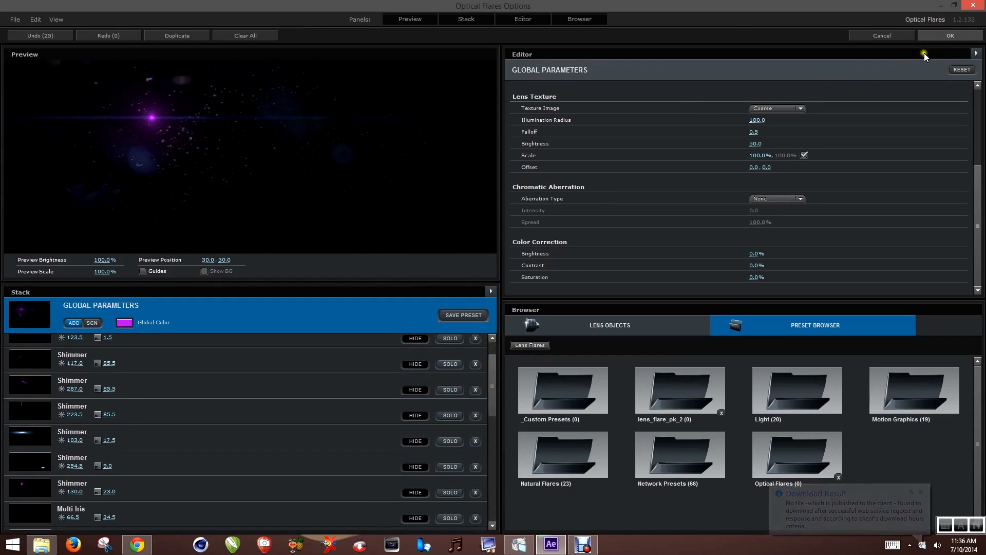
left_click(937, 35)
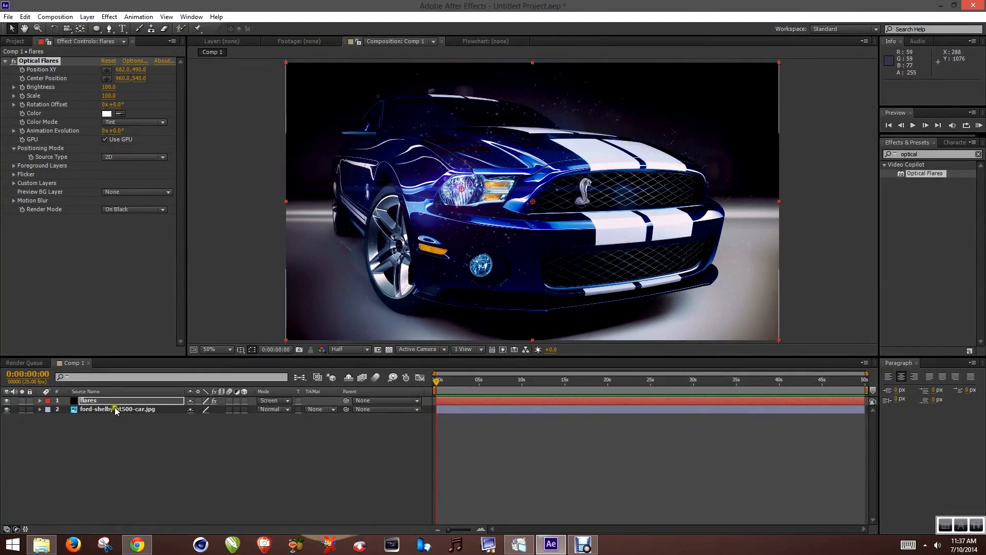
Step: Reveal the flares layer's Position property in the timeline and select its Optical Flares effect
left_click(87, 400)
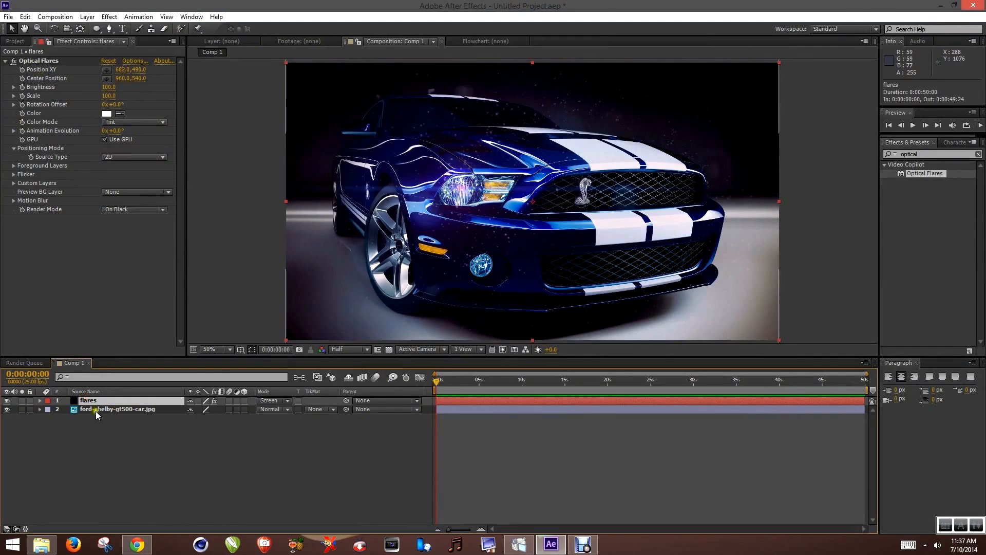
key("p")
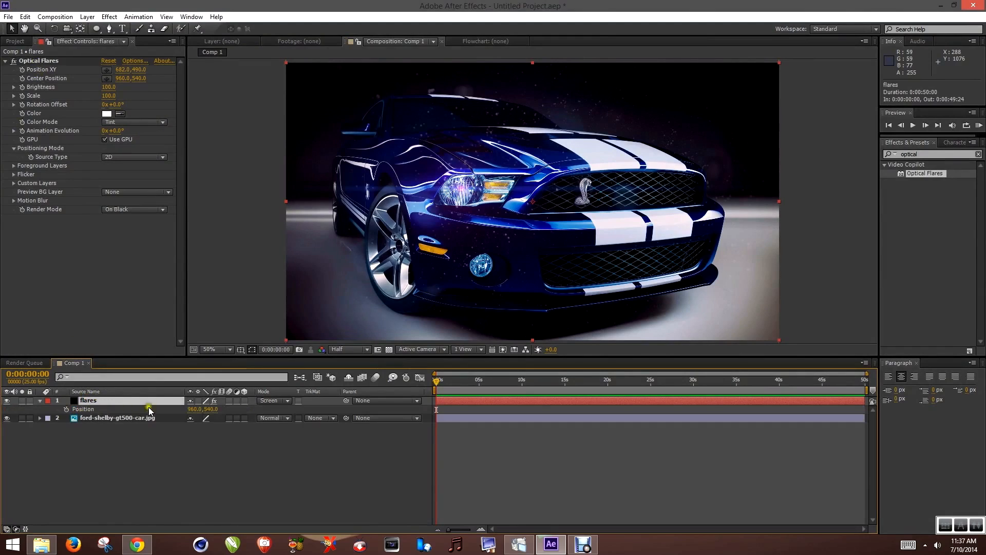
left_click(42, 61)
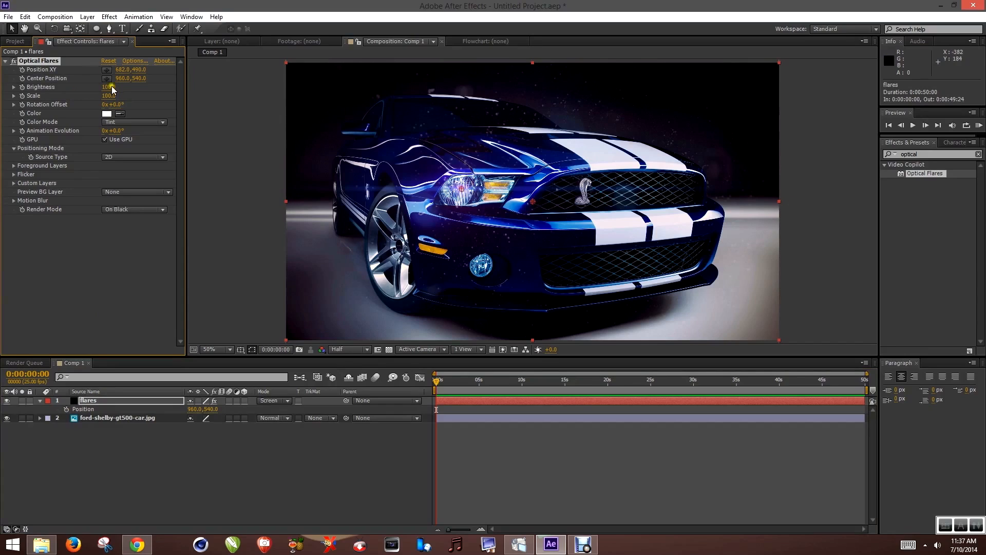
Step: Move the flare just past the image's left edge, to about -16, 484, and keyframe Position XY at the start of the timeline
left_click(44, 62)
left_click(132, 419)
left_click(140, 465)
left_click(112, 401)
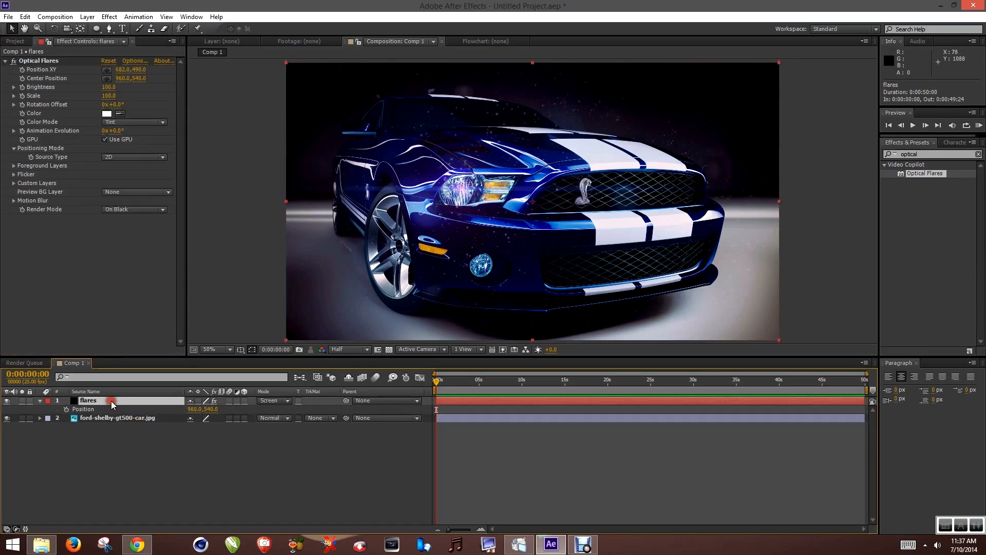
left_click(43, 61)
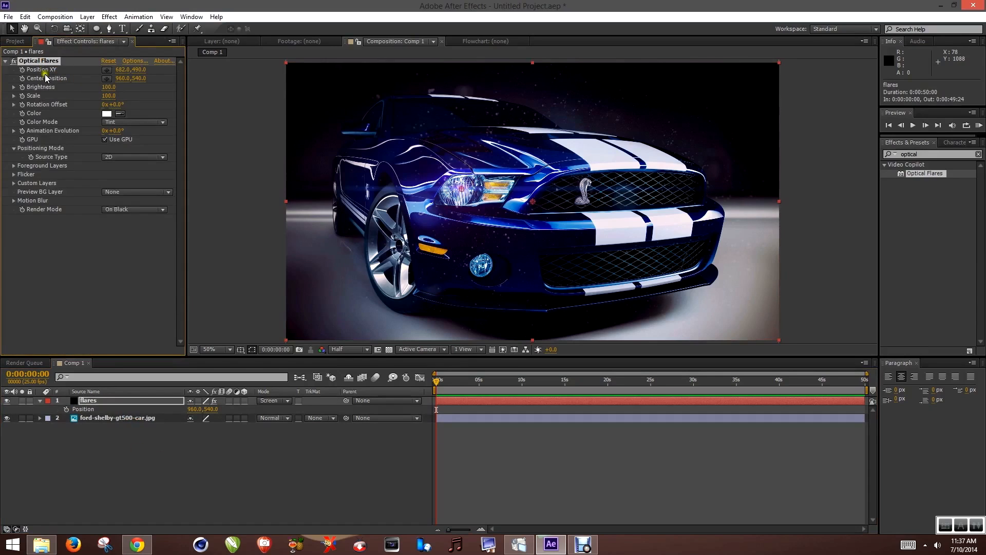
left_click_drag(458, 191, 281, 188)
left_click(23, 70)
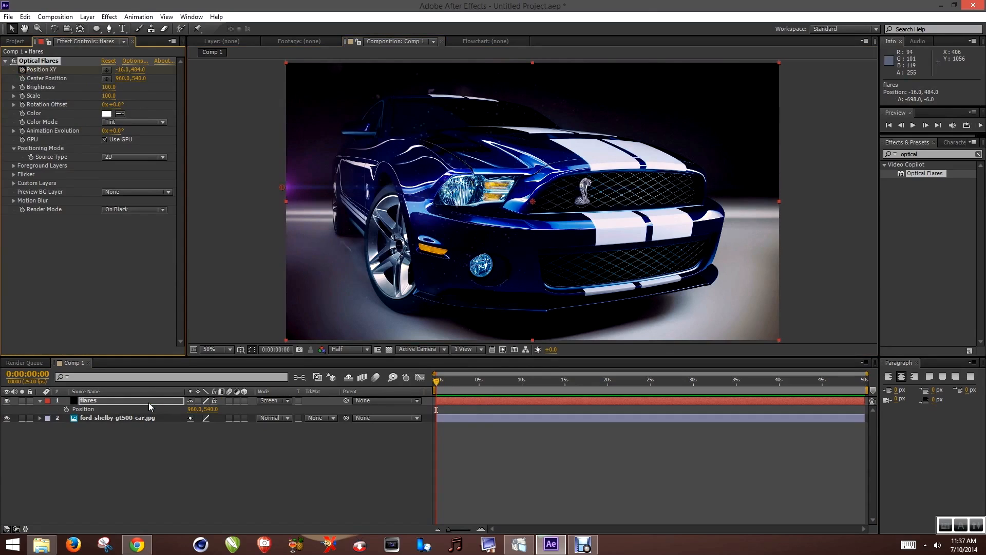
key("u")
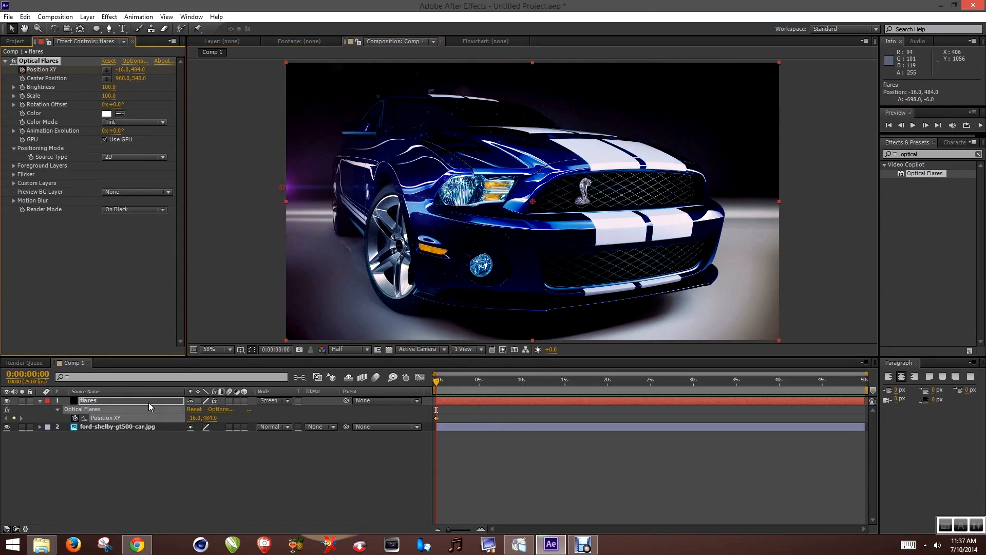
Step: Keyframe the flare's Position XY just past the image's right edge, at about 1936, 516, at 0:00:05:02
left_click(480, 380)
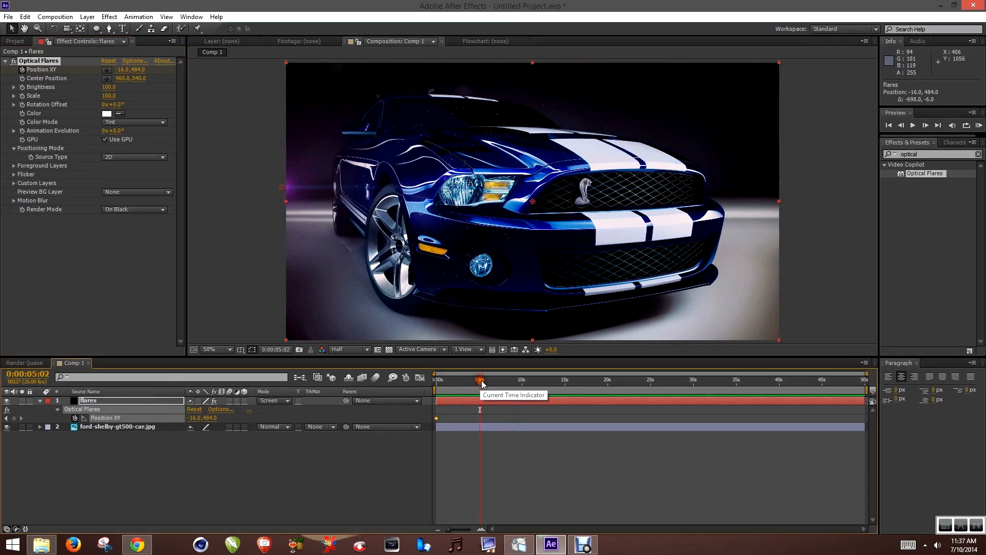
left_click(29, 62)
left_click_drag(282, 187, 786, 208)
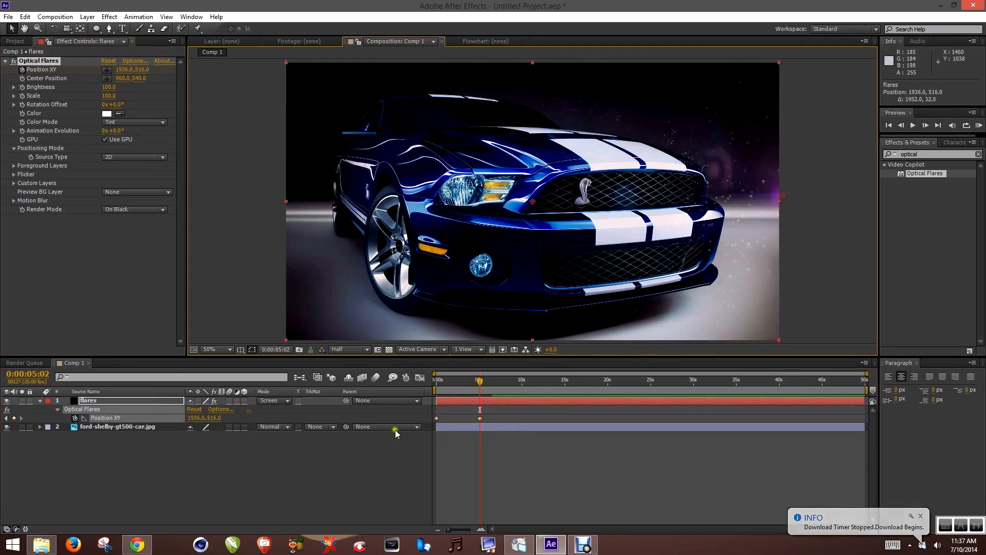
Step: Preview the flare's movement across the car from the start of the composition
left_click(435, 383)
key("space")
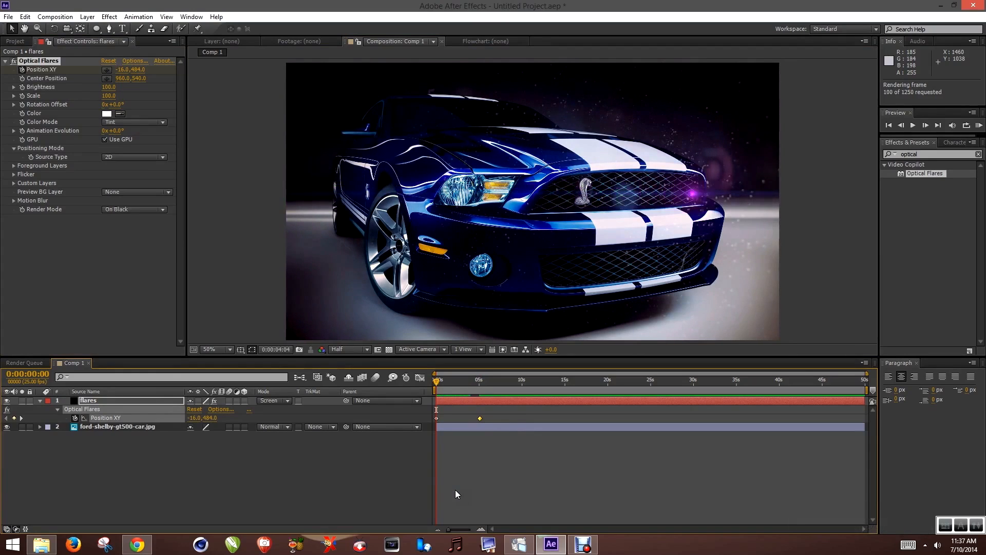
key("space")
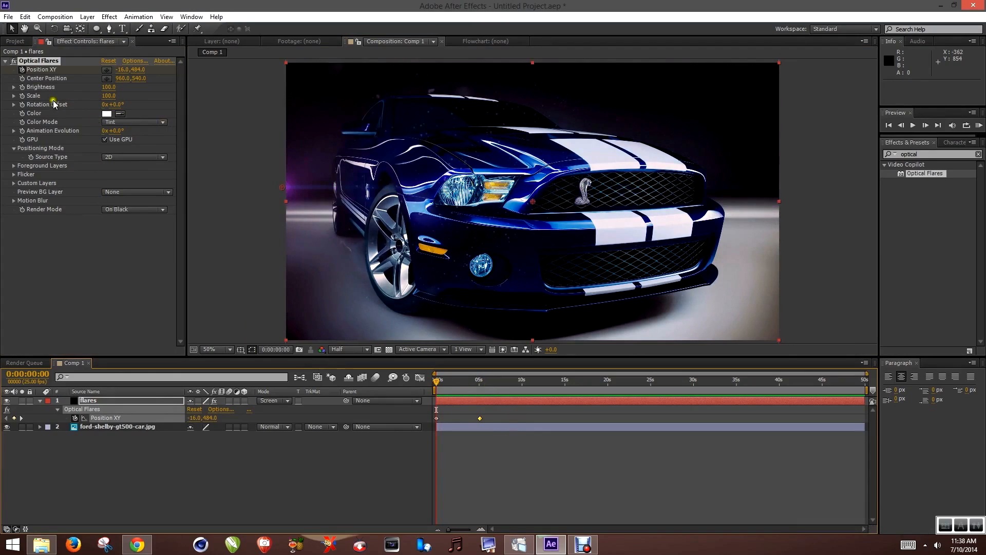
Step: Try a different Optical Flares Brightness, and set it back to 100
mouse_move(111, 87)
left_mouse_down()
mouse_move(135, 88)
mouse_move(84, 88)
mouse_move(104, 87)
left_mouse_up()
left_click(107, 88)
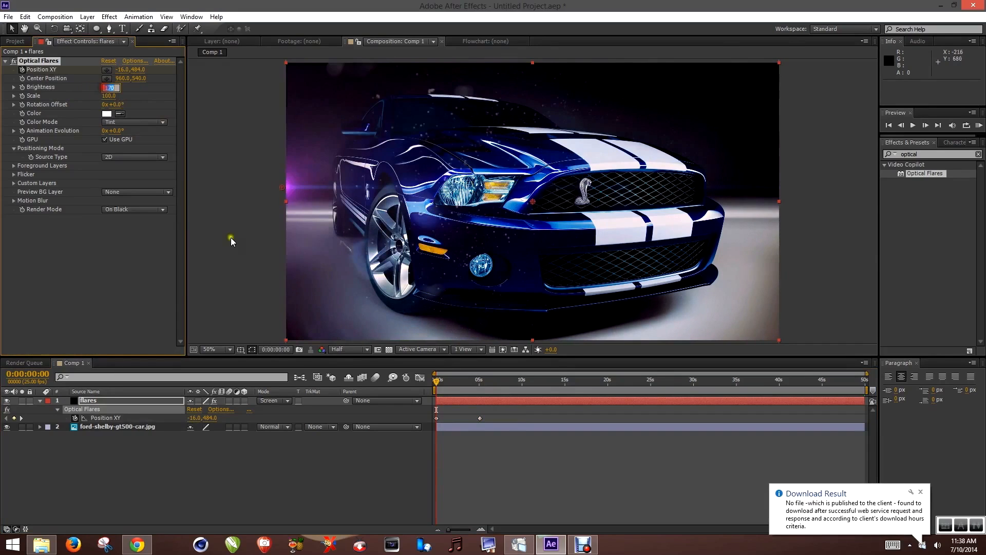
type("100")
key("Return")
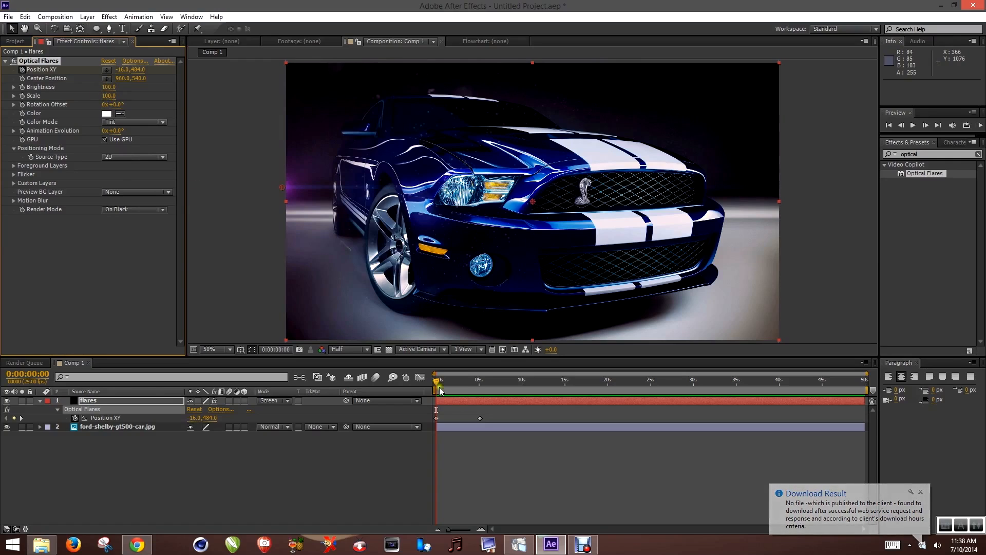
Step: Go to 0:00:03:03 and increase the Optical Flares Scale to 460
left_click(464, 384)
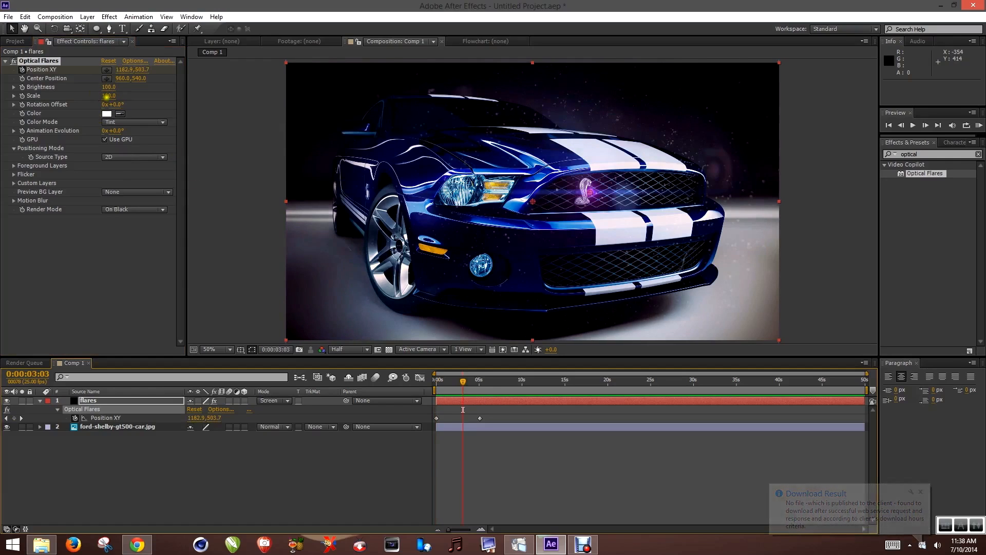
mouse_move(109, 96)
left_mouse_down()
mouse_move(133, 101)
mouse_move(83, 102)
mouse_move(126, 95)
left_mouse_up()
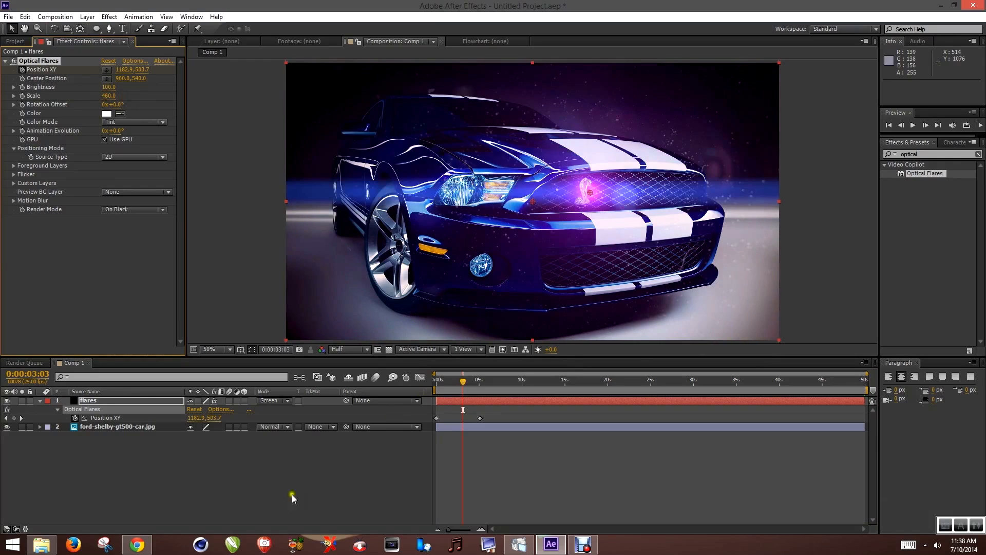
left_click(276, 486)
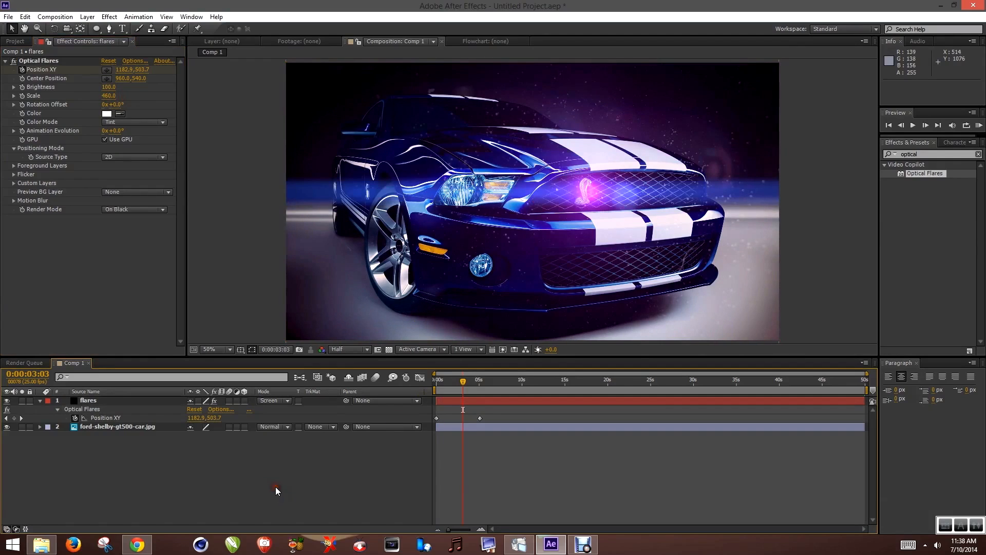
Step: Set the Rotation Offset of the Optical Flares effect to 166° on the flares layer
left_click(131, 399)
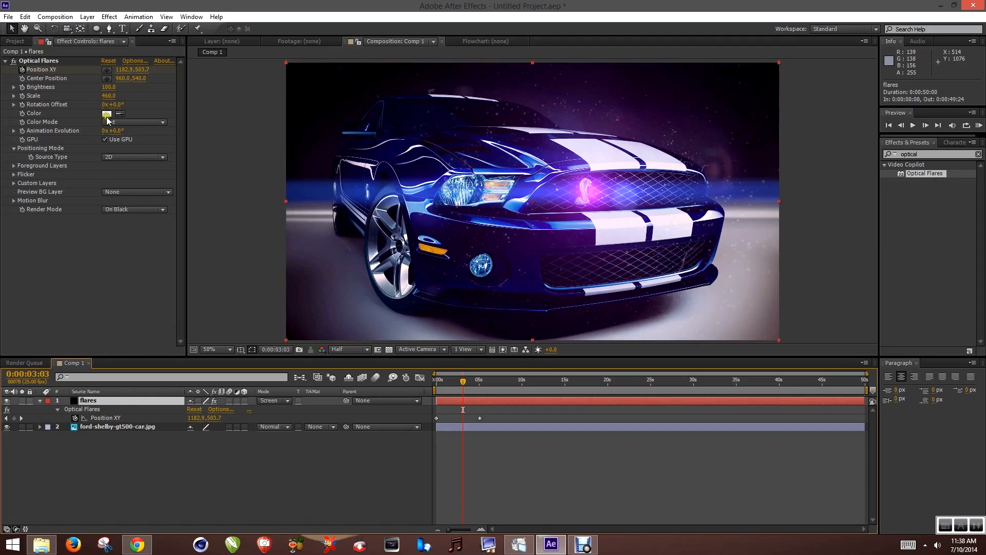
left_click_drag(110, 104, 199, 110)
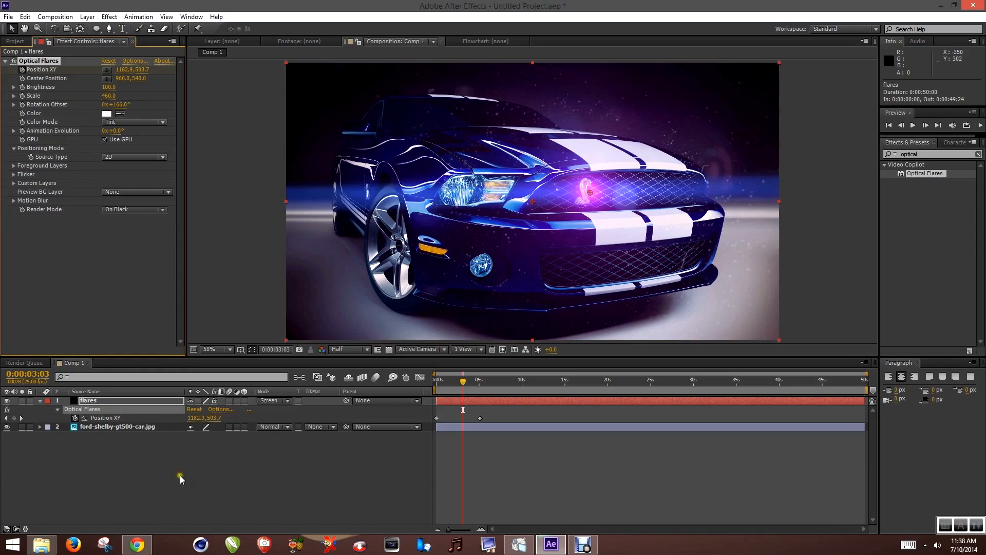
left_click(156, 472)
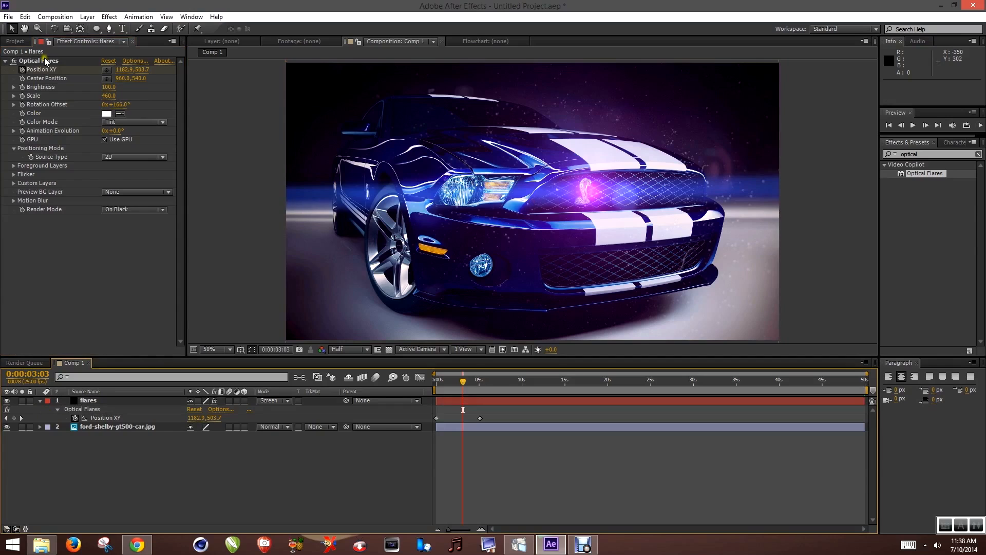
Step: Review the Optical Flares options and return to the composition without changing them
left_click(140, 62)
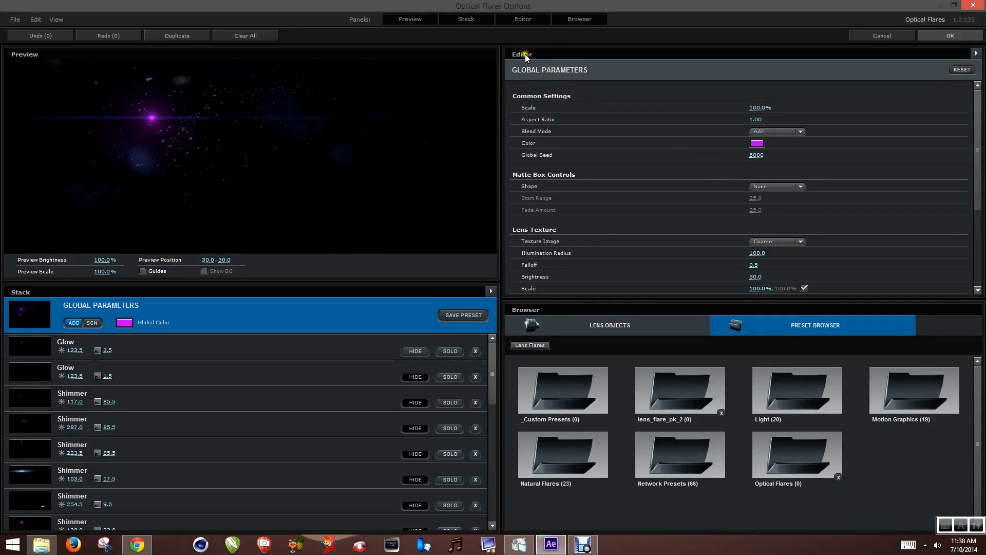
left_click(950, 35)
right_click(327, 482)
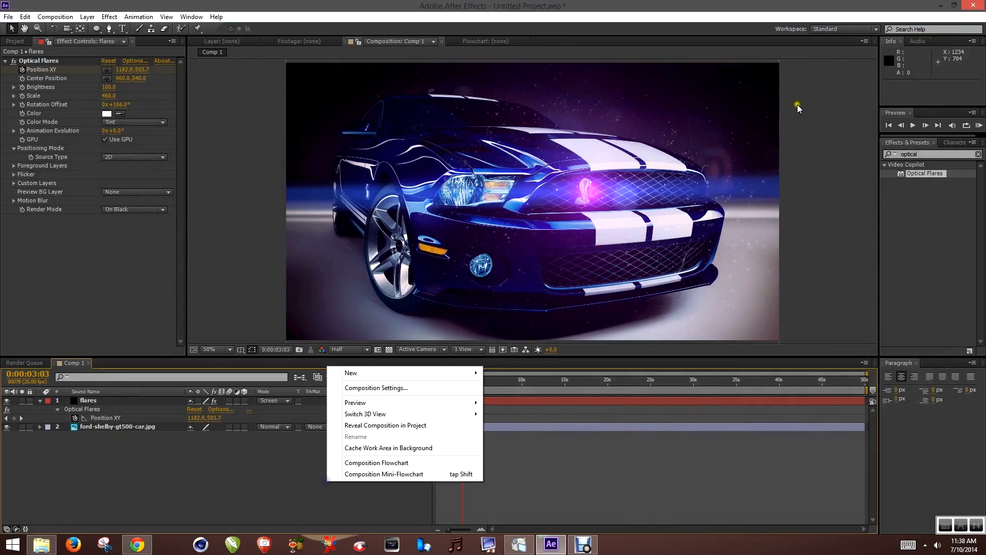
left_click(944, 150)
Step: Apply the Hue/Saturation effect to the flares layer and set its Master Hue to 219°
left_click(909, 154)
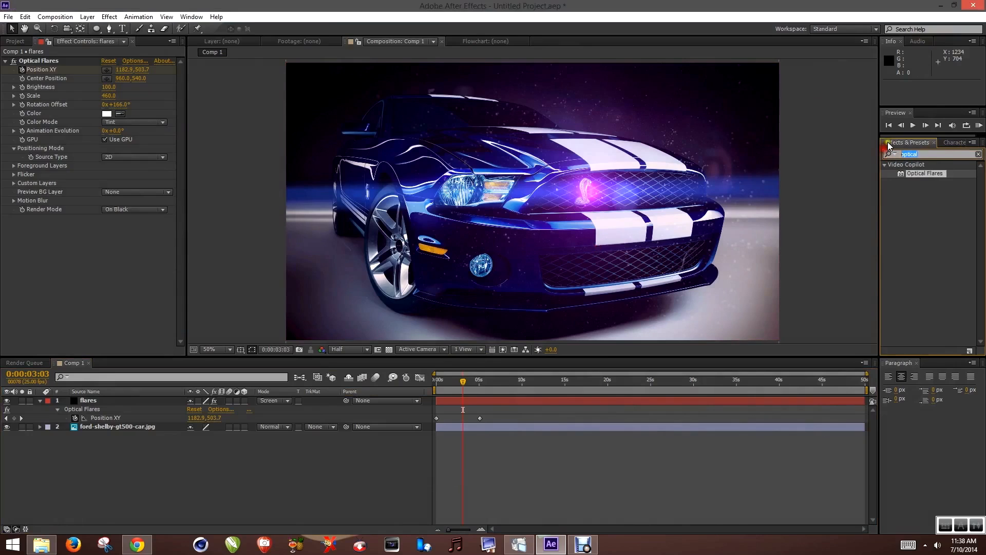
type("hue")
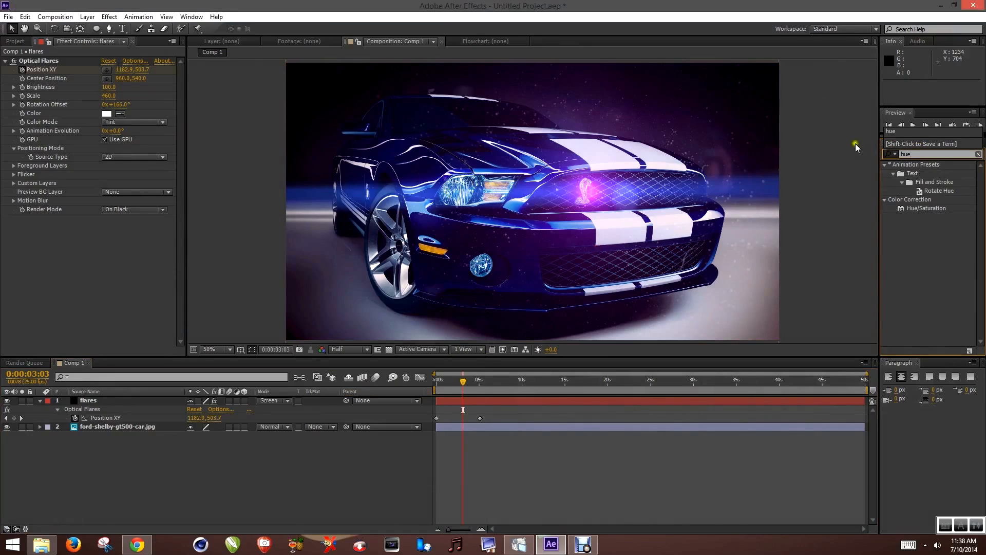
left_click_drag(916, 207, 108, 401)
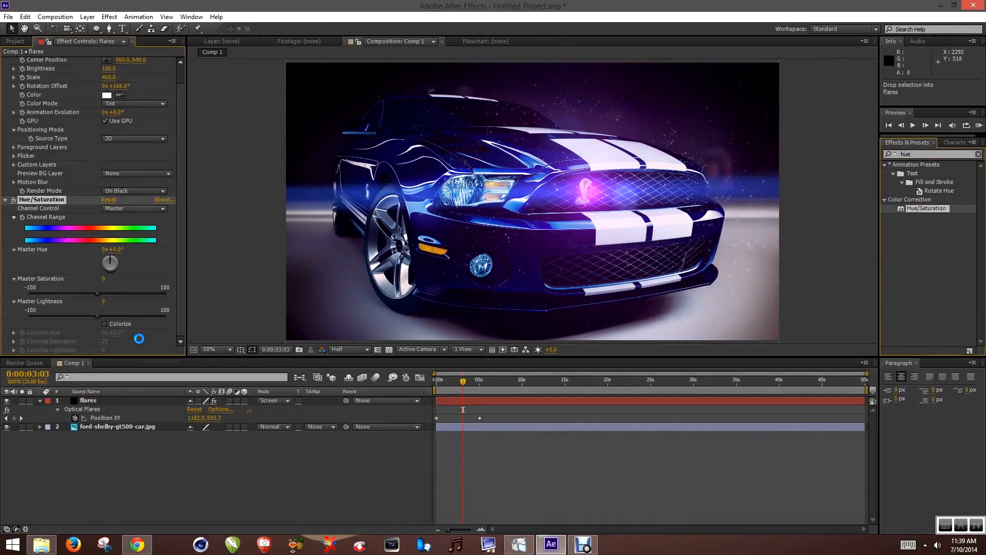
left_click_drag(119, 249, 169, 295)
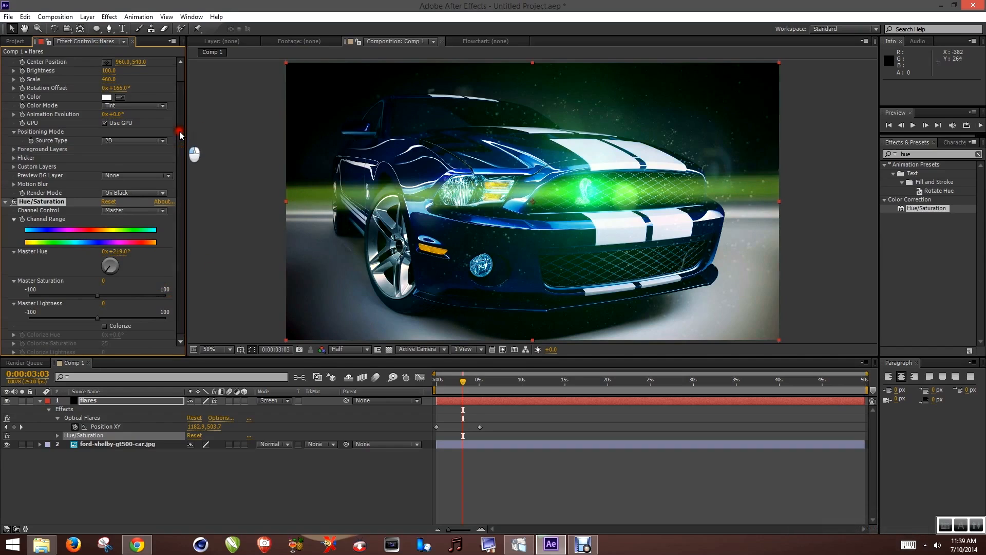
Step: Turn off the Hue/Saturation effect on the flares layer and collapse its settings
scroll(181, 116, "up", 2)
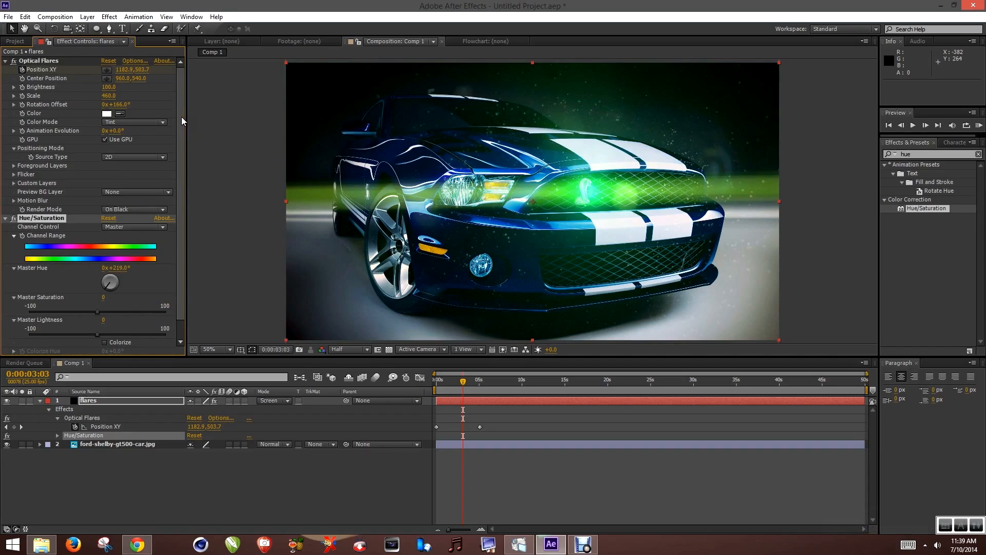
left_click(105, 170)
left_click(5, 219)
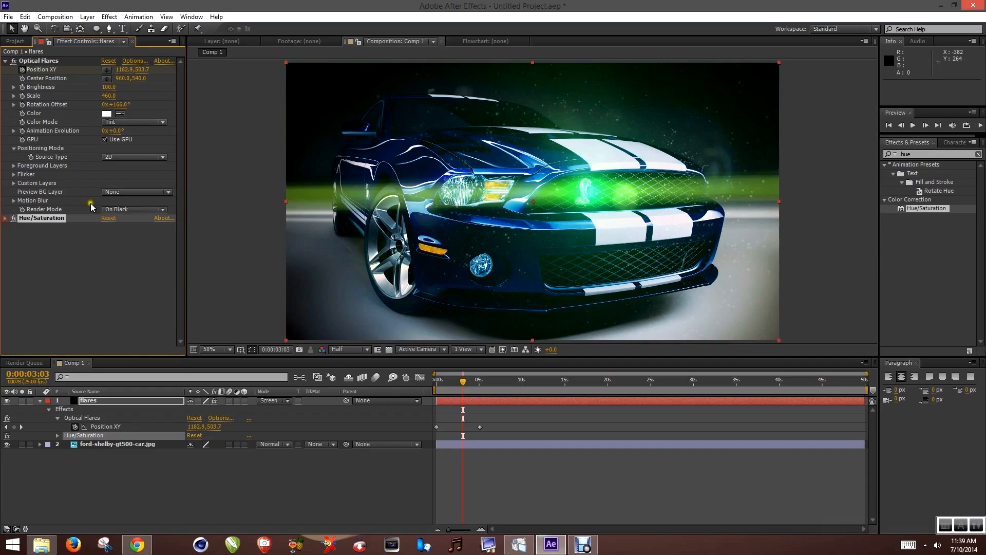
left_click(5, 219)
left_click(14, 199)
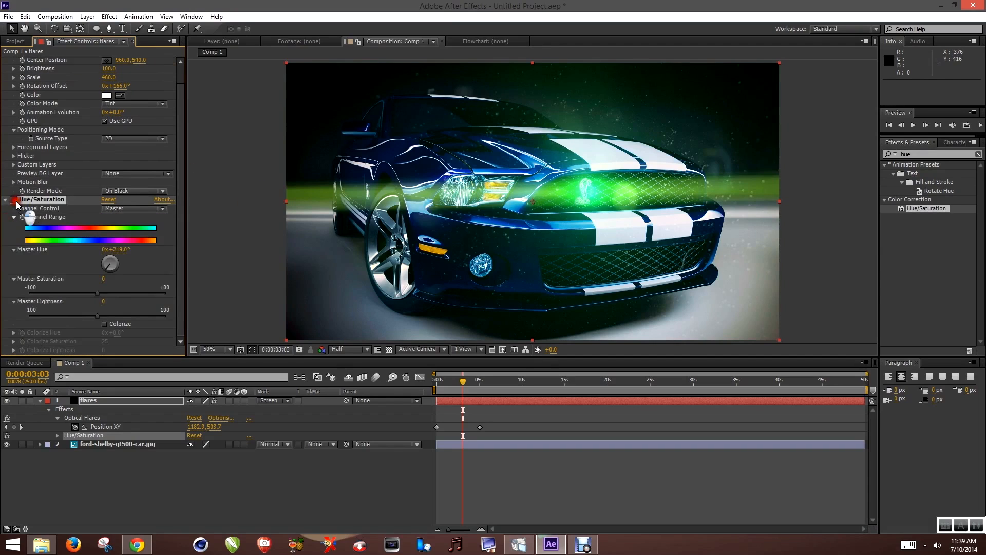
left_click(6, 200)
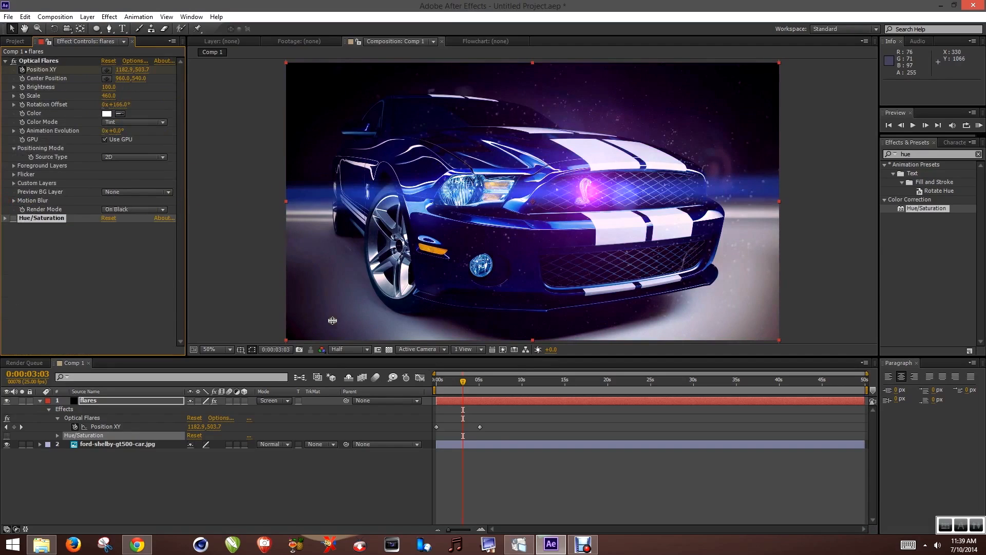
Step: Delete the Position XY keyframes and place the flare on the car's round fog light, at about 764.9, 789.7
left_click_drag(501, 423, 424, 434)
key("Delete")
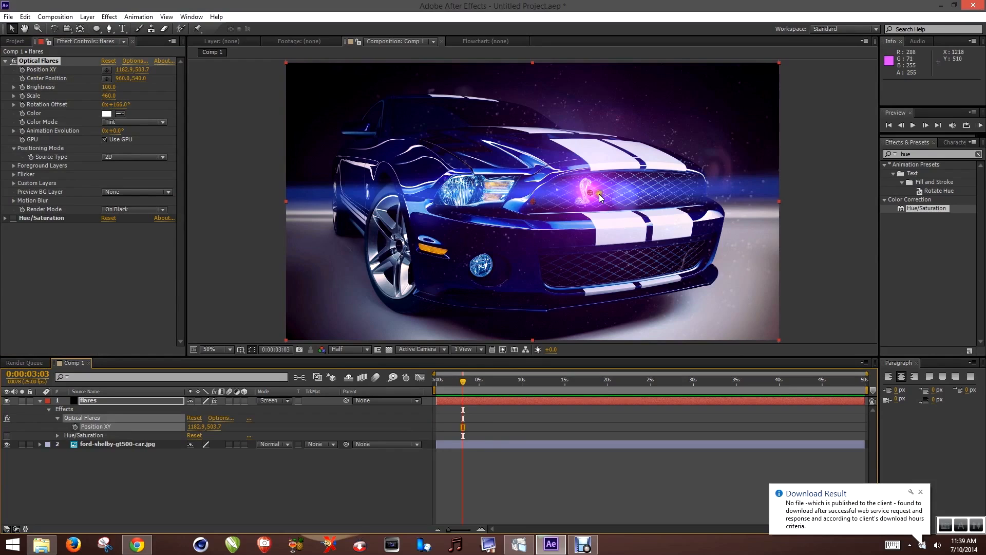
left_click_drag(591, 194, 484, 268)
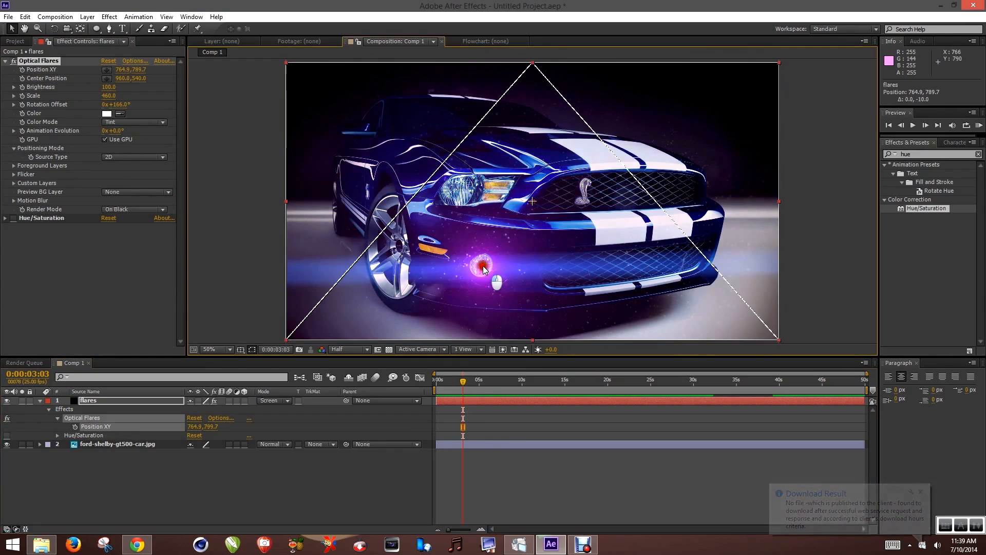
Step: Set the Optical Flares Scale to 100 and Brightness to 200
left_click(109, 95)
type("100")
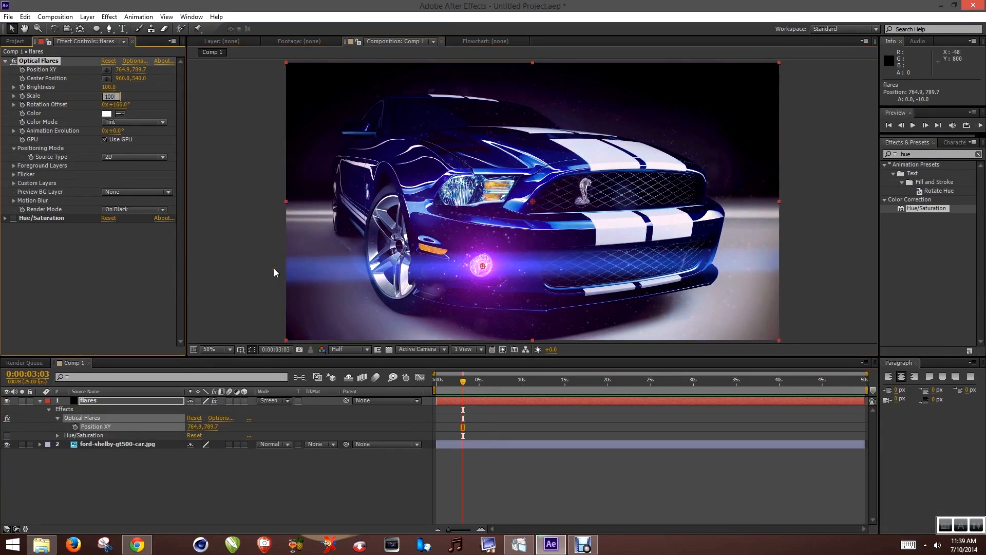
key("Return")
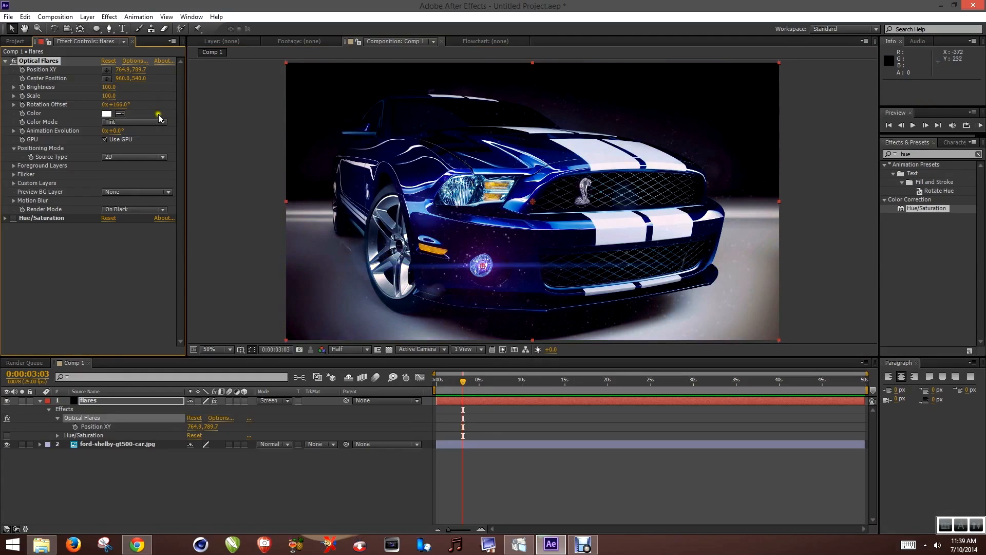
left_click(108, 87)
type("200")
key("Return")
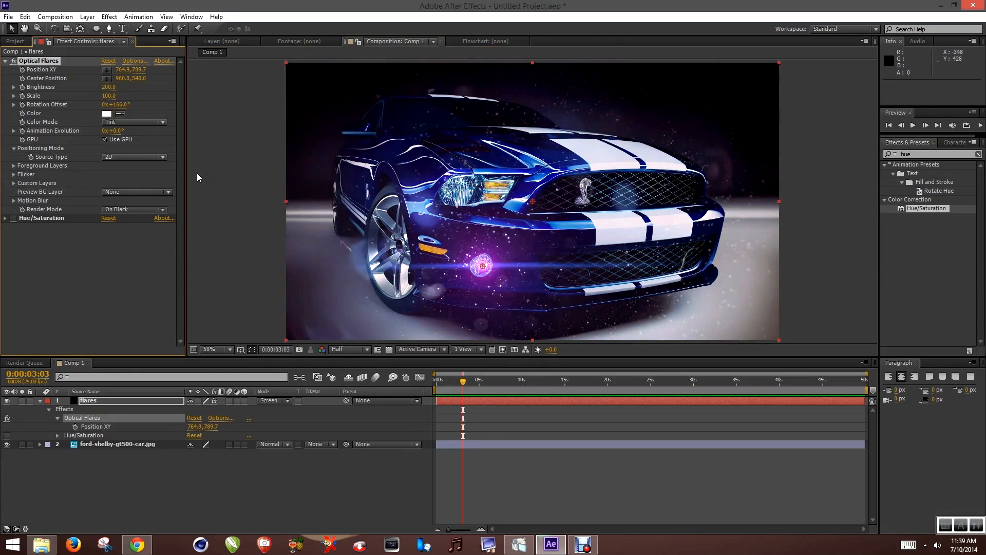
left_click(294, 481)
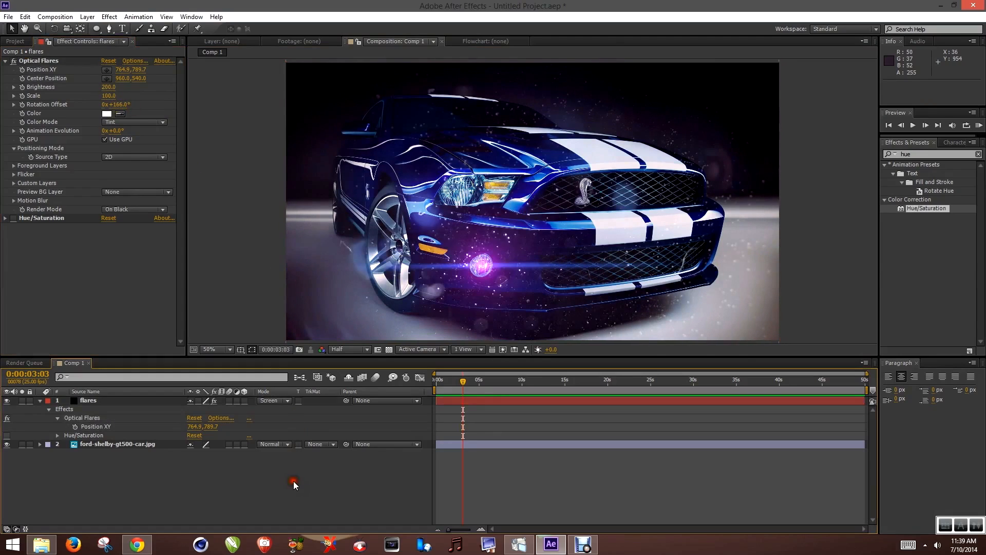
Step: Set the Lens Texture image to None in the Optical Flares options
left_click(137, 61)
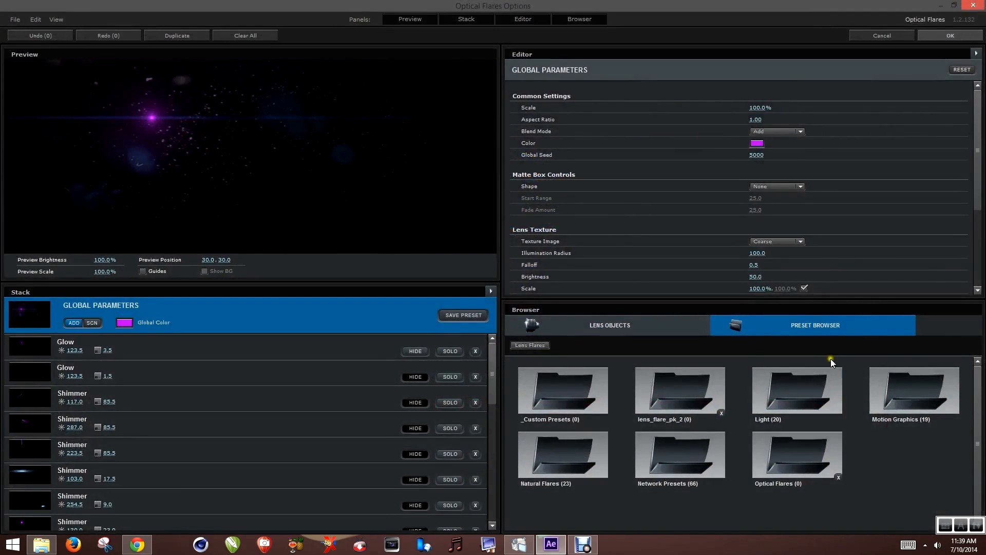
left_click(796, 242)
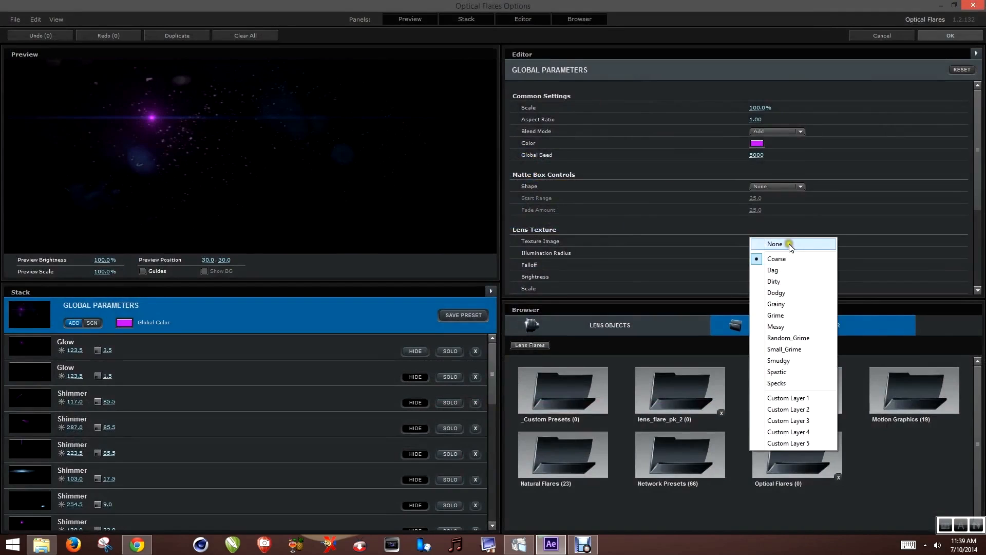
left_click(790, 244)
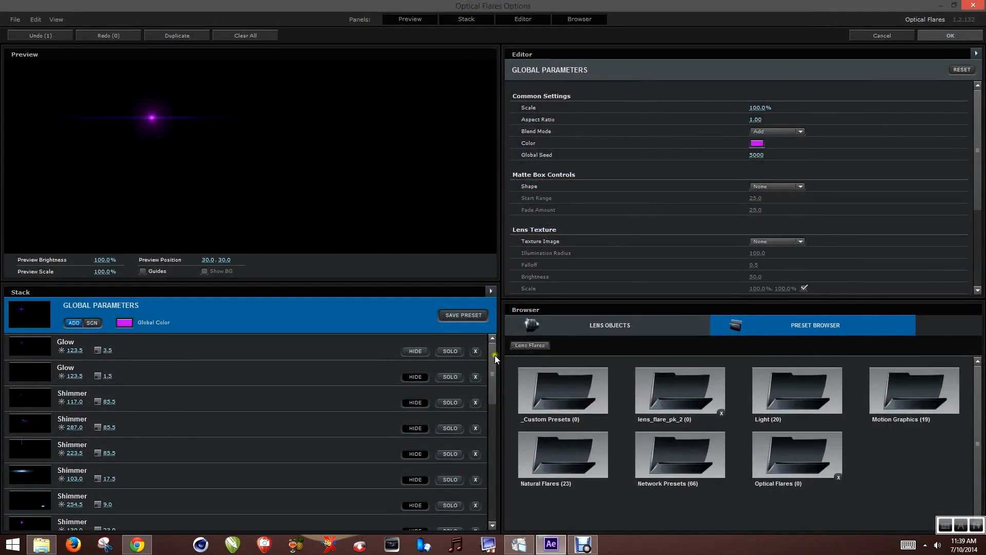
Step: Unhide the Shimmer objects with brightness 117.0, 287.0, 223.5 and 103.0 in the flare stack and apply the options
left_click(415, 377)
left_click(415, 376)
left_click(417, 428)
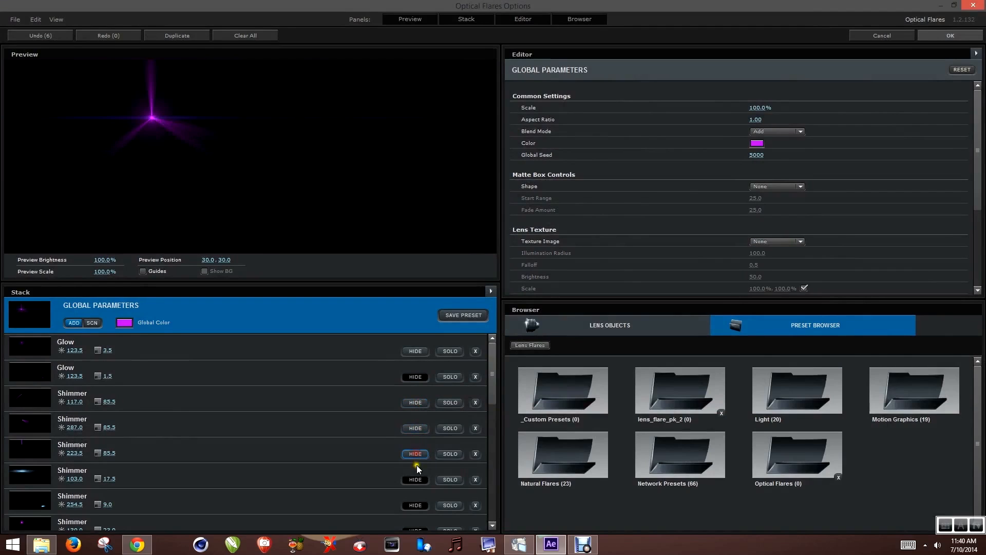
left_click(415, 479)
scroll(493, 404, "down", 3)
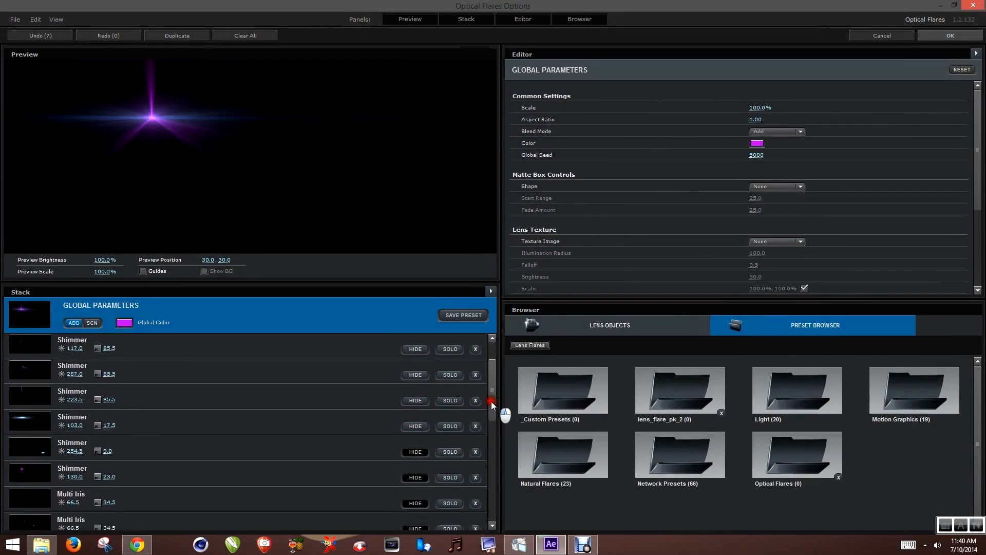
left_click(416, 433)
left_click(416, 433)
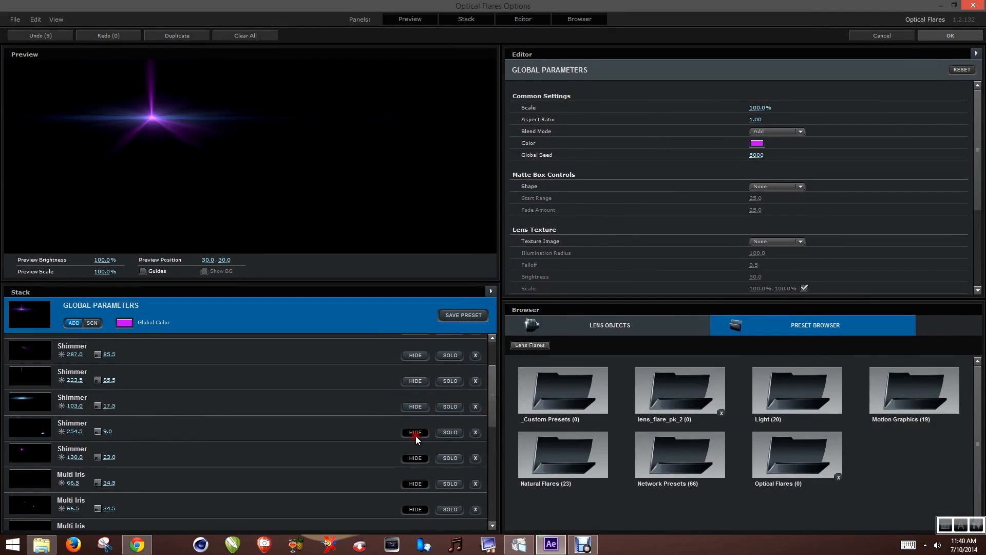
left_click(950, 35)
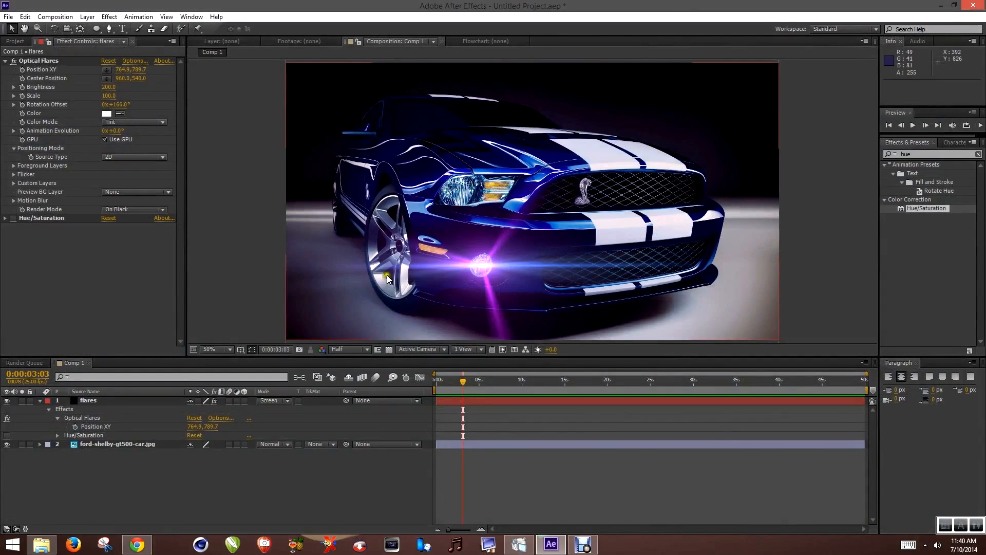
Step: Reopen the Optical Flares options, hide the three Shimmer objects with brightness 117.0, 287.0 and 223.5, and apply the changes
left_click(126, 61)
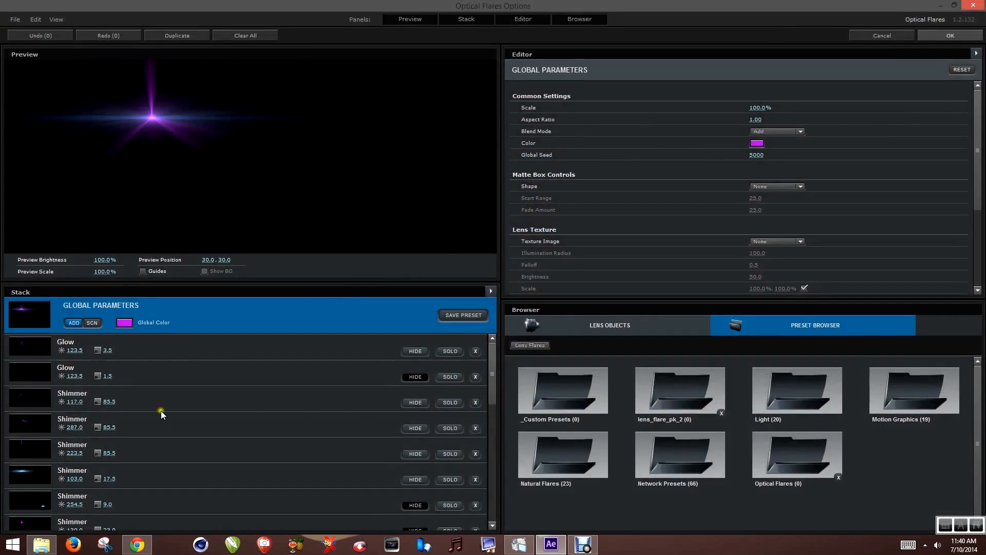
left_click(414, 428)
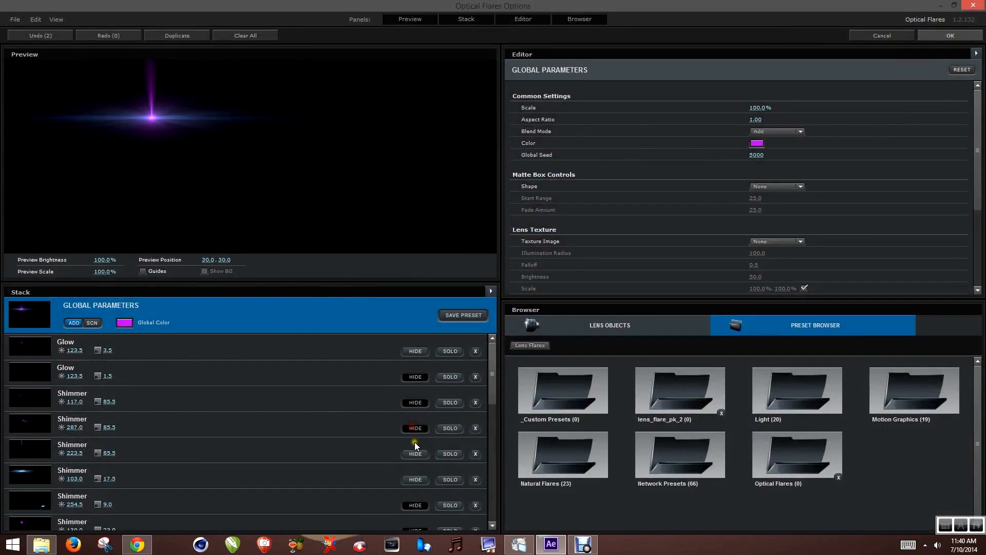
left_click(414, 430)
left_click(416, 428)
left_click(414, 453)
left_click(950, 35)
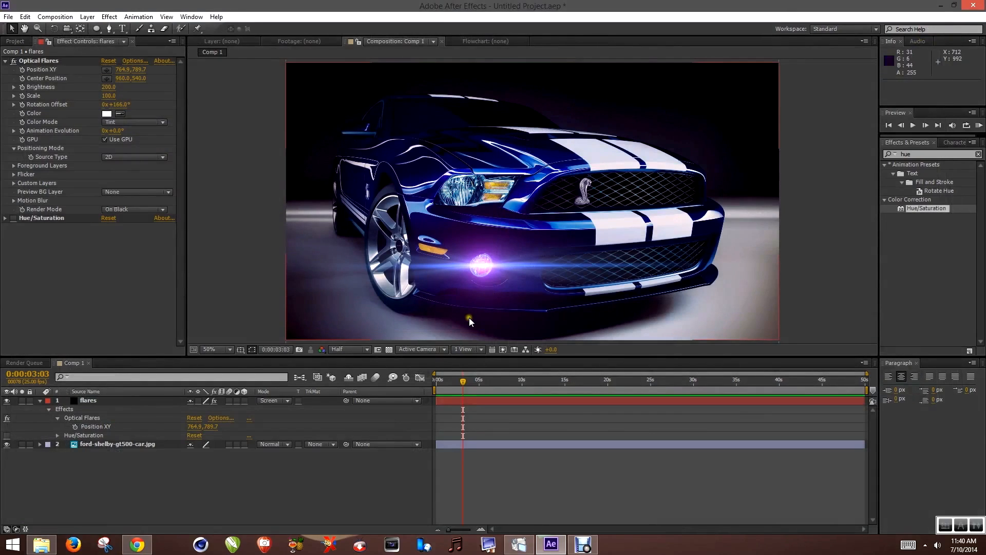
Step: Move the current time to the start of the composition and clear the effects search
left_click(438, 386)
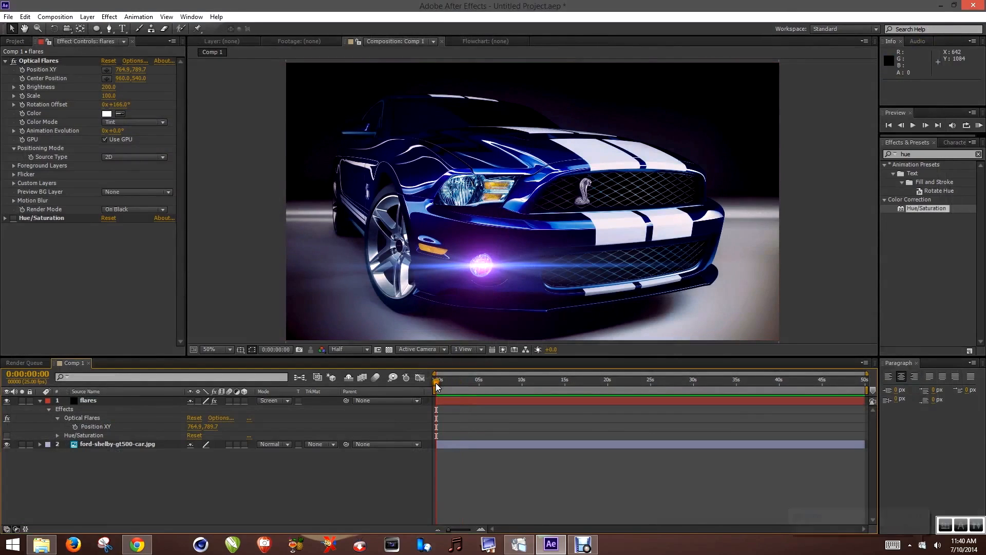
left_click(908, 154)
type("obe")
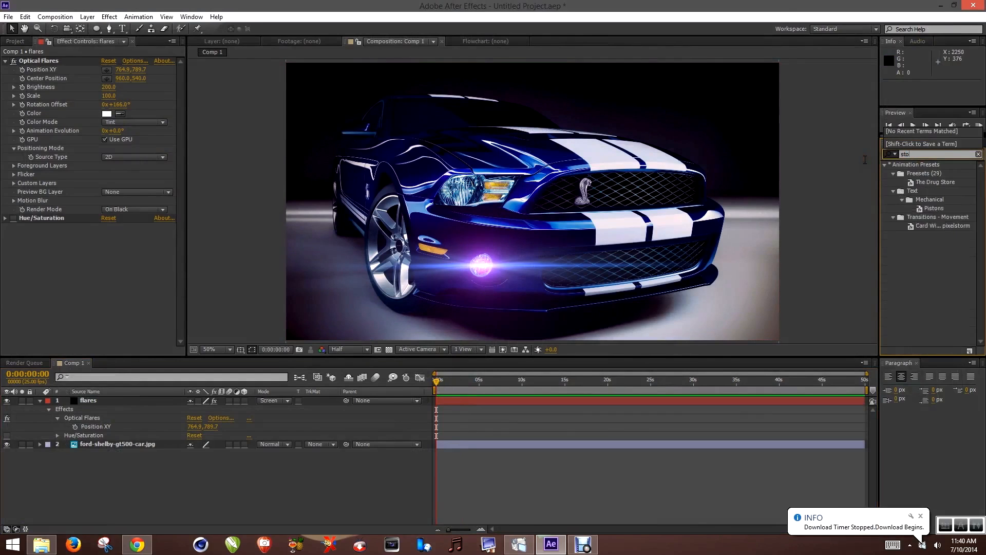
key("BackSpace")
key("BackSpace")
key("BackSpace")
key("BackSpace")
key("BackSpace")
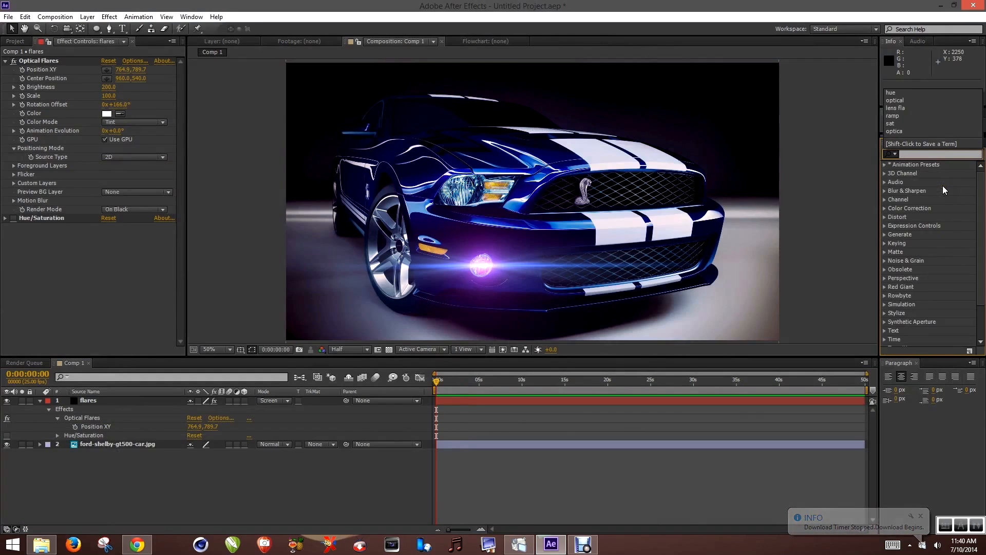
Step: Reveal the flares layer's Transform properties and add an Opacity keyframe at 0:00:00:00
left_click(98, 401)
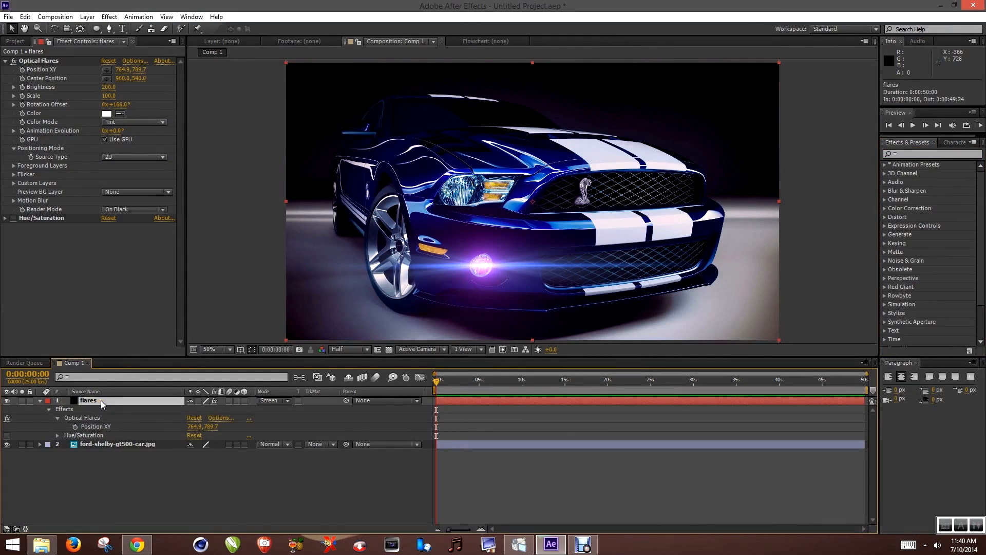
left_click(40, 401)
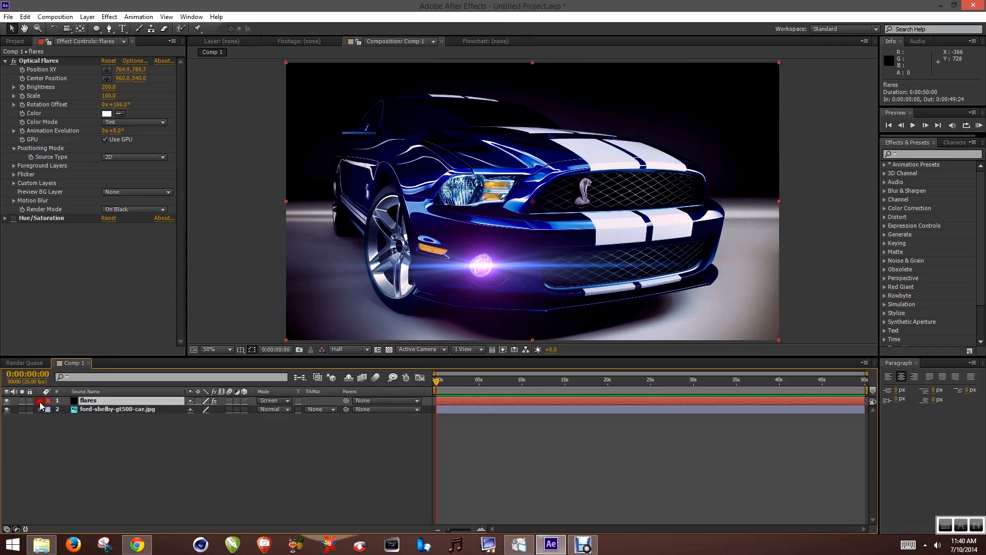
left_click(39, 401)
left_click(49, 409)
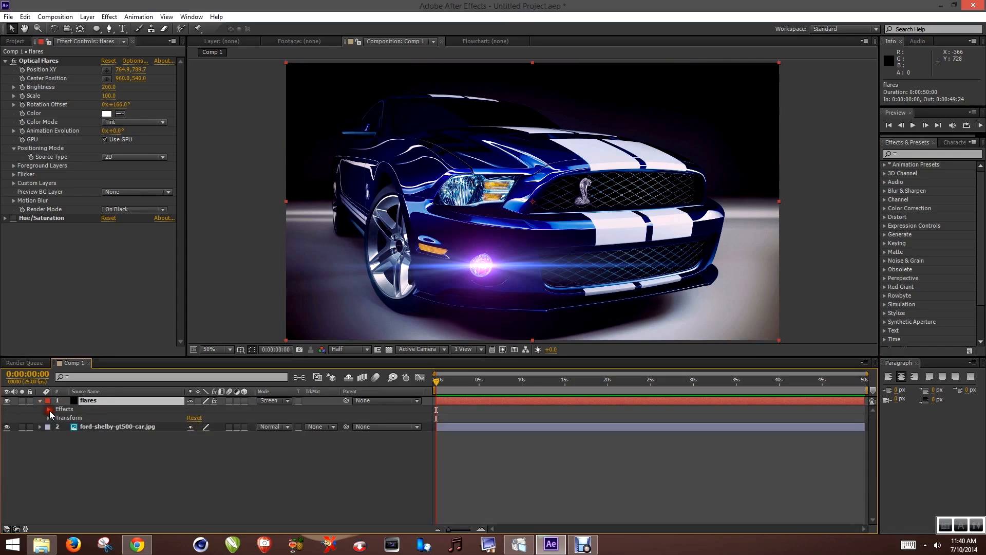
left_click(48, 418)
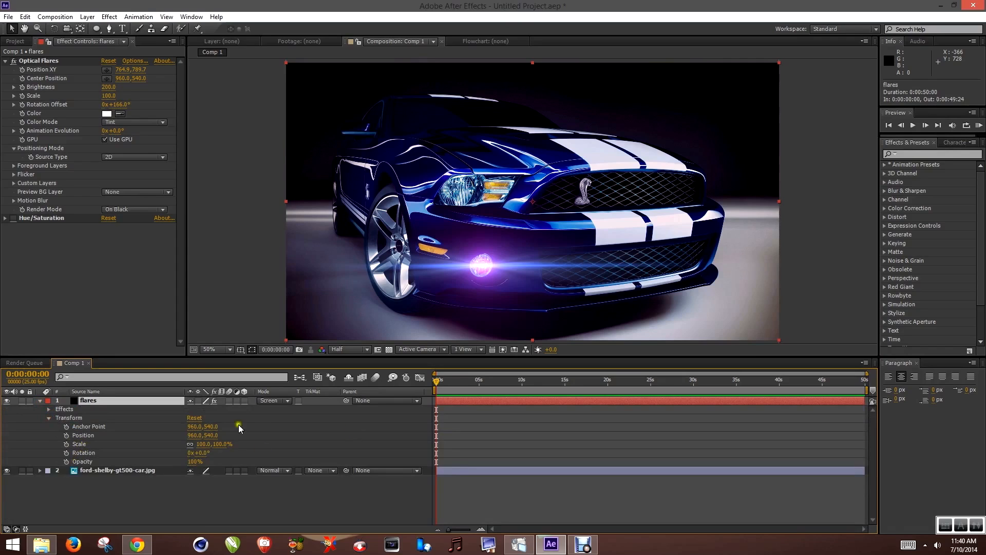
left_click(66, 462)
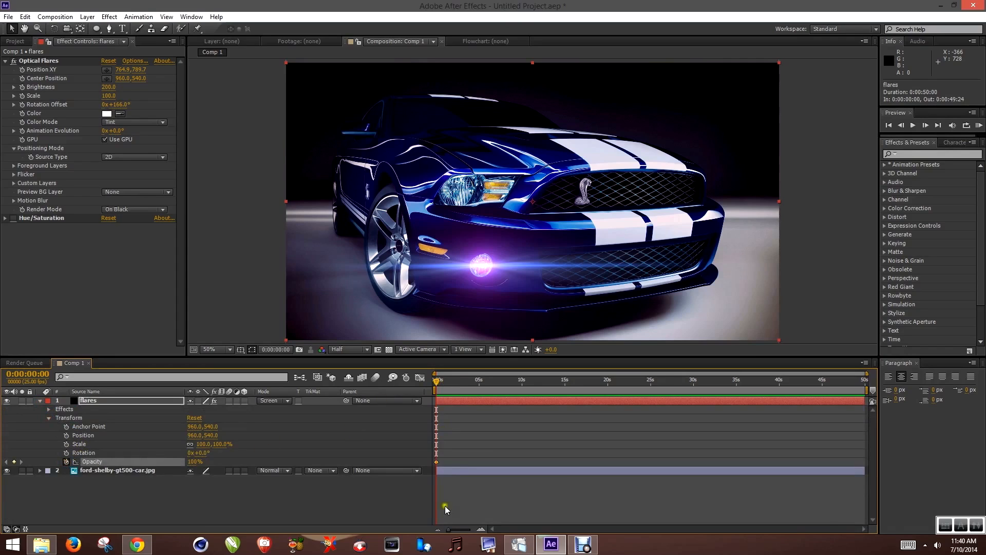
Step: Magnify the timeline's time scale and set the flares layer's Opacity to 0% at 0:00:00:12
left_click_drag(450, 531, 466, 529)
left_click(454, 382)
left_click_drag(454, 382, 460, 382)
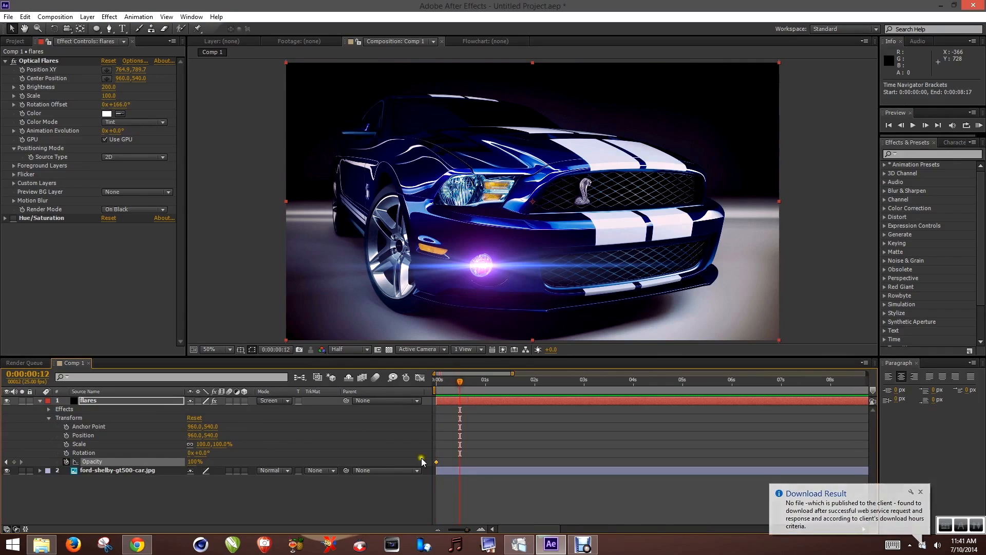
left_click(204, 462)
type("0")
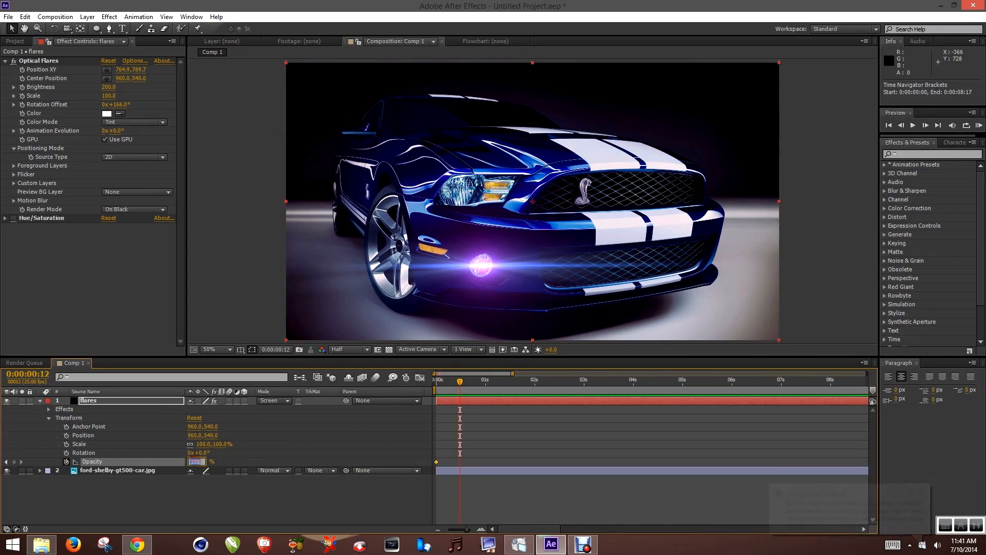
left_click(199, 508)
Step: Repeat the blink by copying all existing Opacity keyframes and pasting them at 0:00:00:24, about 2 s and 0:00:04:00
left_click(485, 381)
left_click_drag(470, 454, 430, 468)
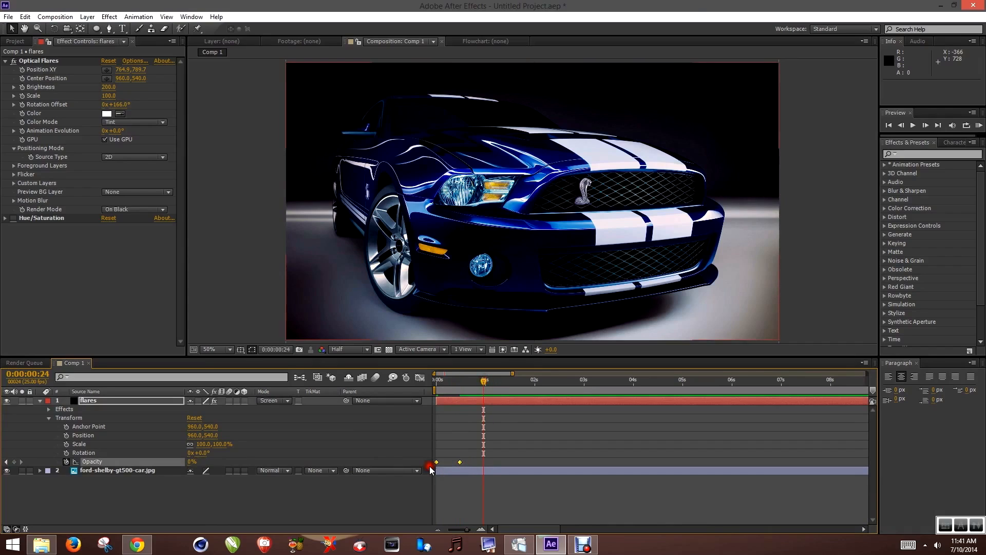
key("ctrl+c")
key("ctrl+v")
left_click(535, 381)
left_click_drag(519, 459, 432, 465)
key("ctrl+c")
key("ctrl+v")
left_click(633, 381)
left_click_drag(622, 457, 435, 466)
key("ctrl+c")
key("ctrl+v")
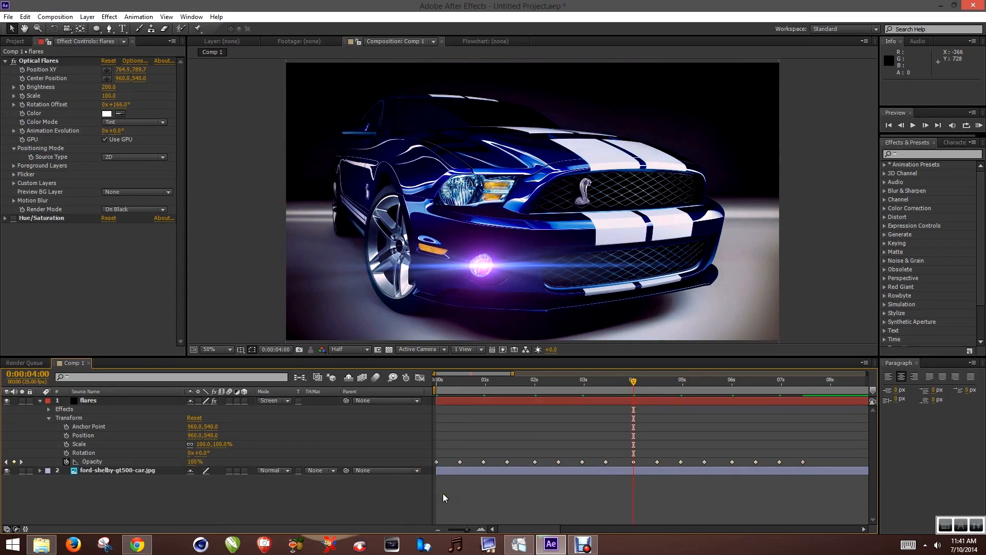
Step: RAM-preview the blinking flare, stop playback and move the current time to the last Opacity keyframe at 0:00:07:11
key("KP_0")
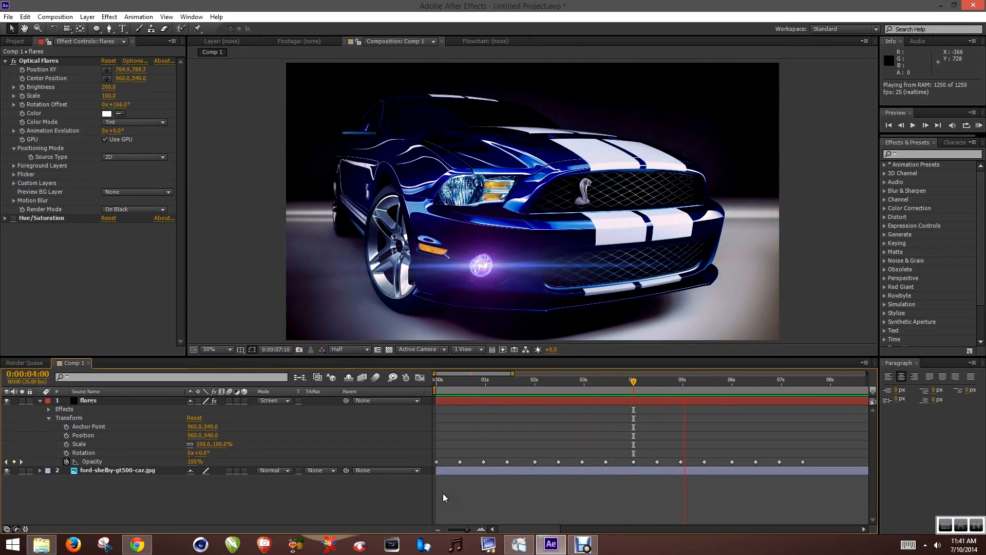
key("space")
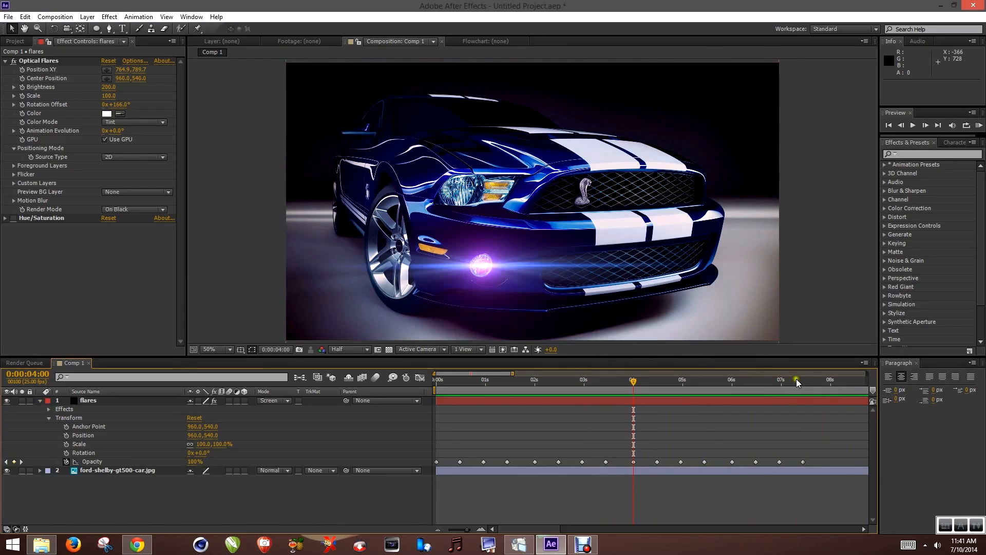
left_click(797, 380)
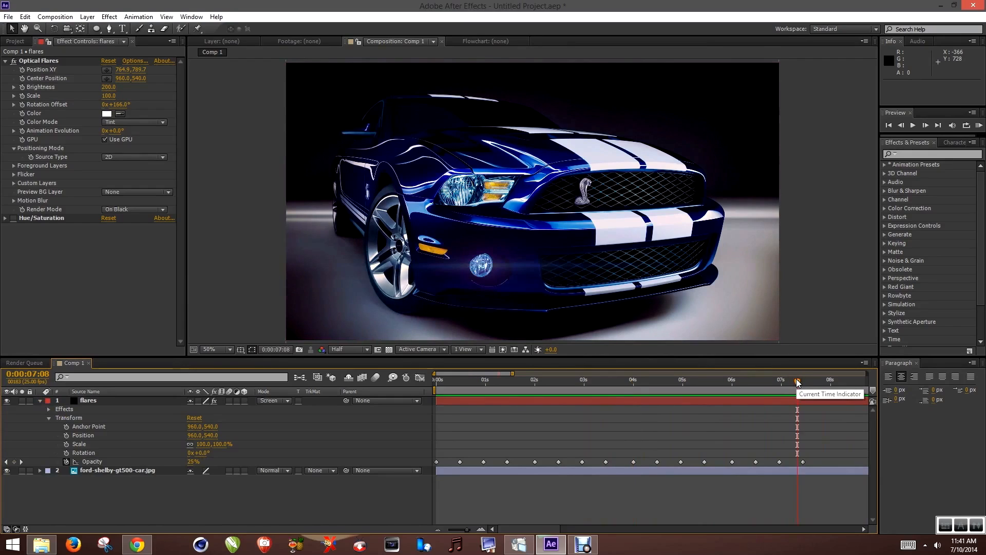
left_click_drag(797, 381, 802, 380)
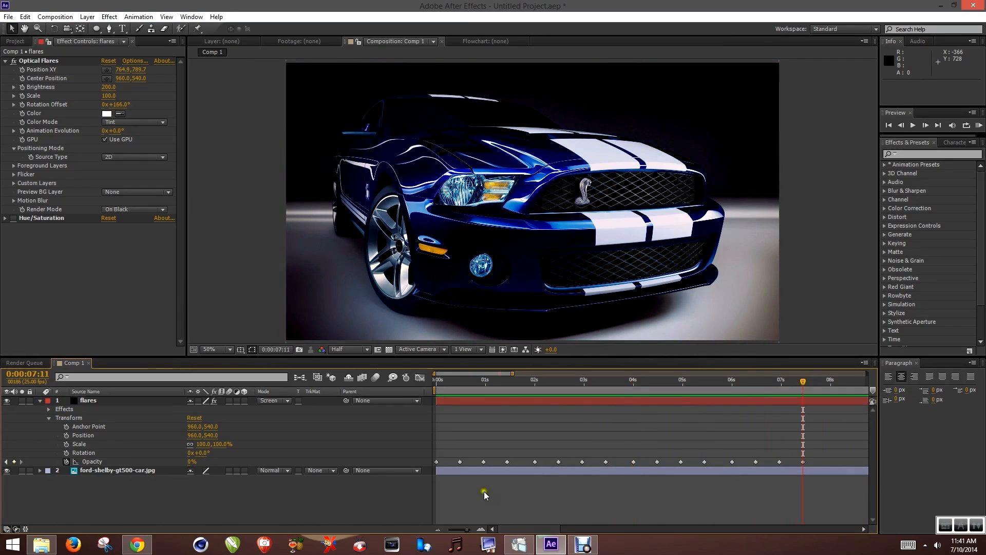